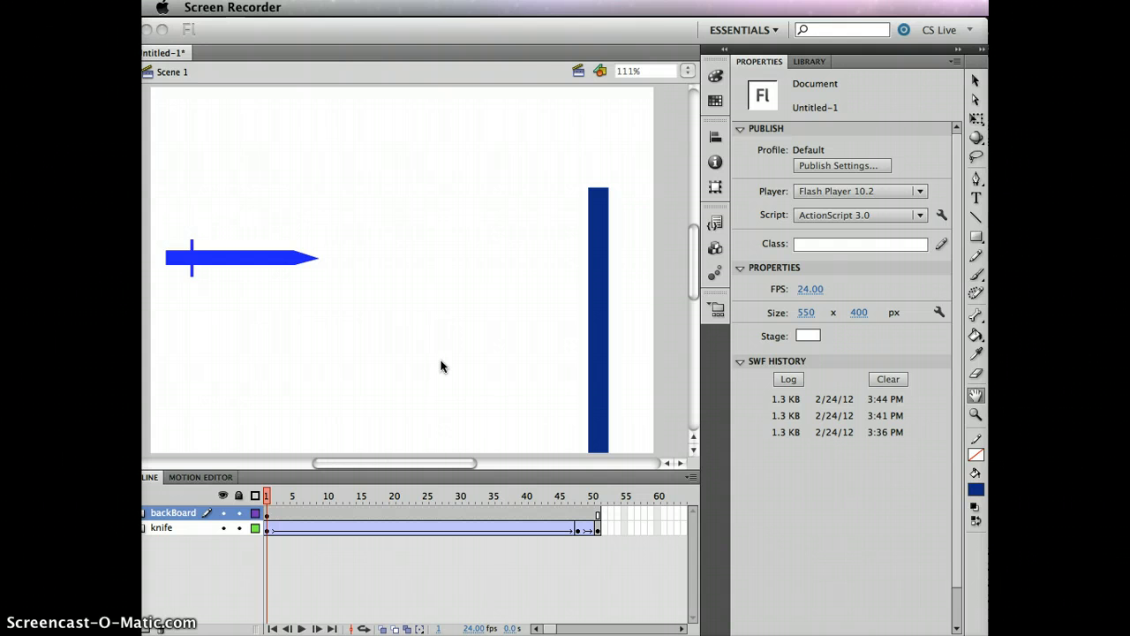
# Select the backBoard layer and test the movie to check how the knife animation plays
pyautogui.click(442, 367)
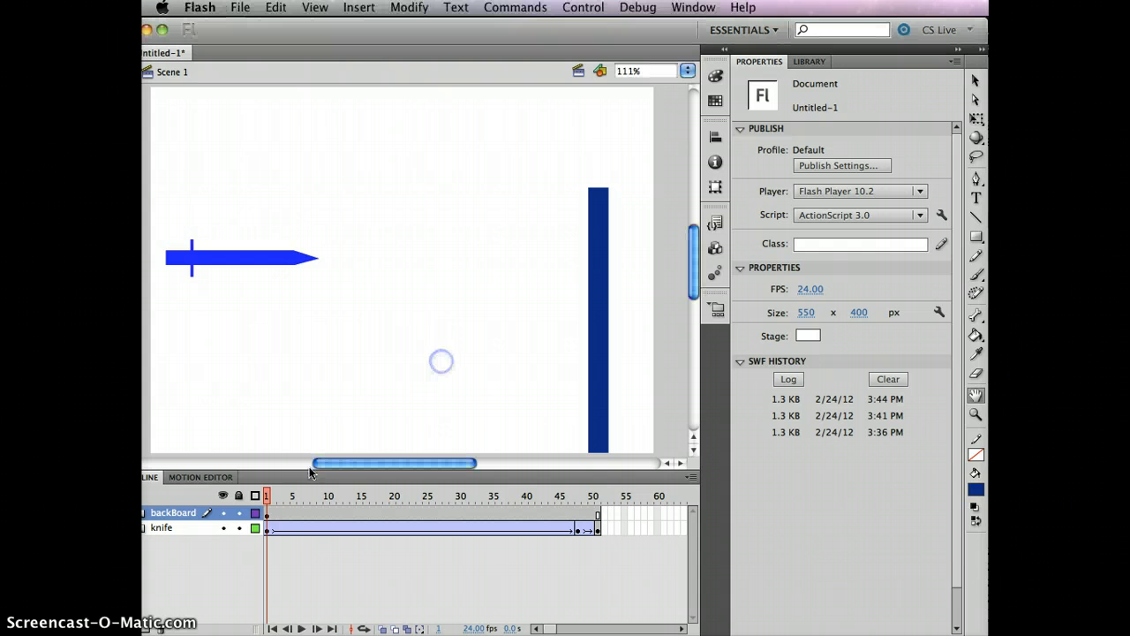
pyautogui.click(187, 510)
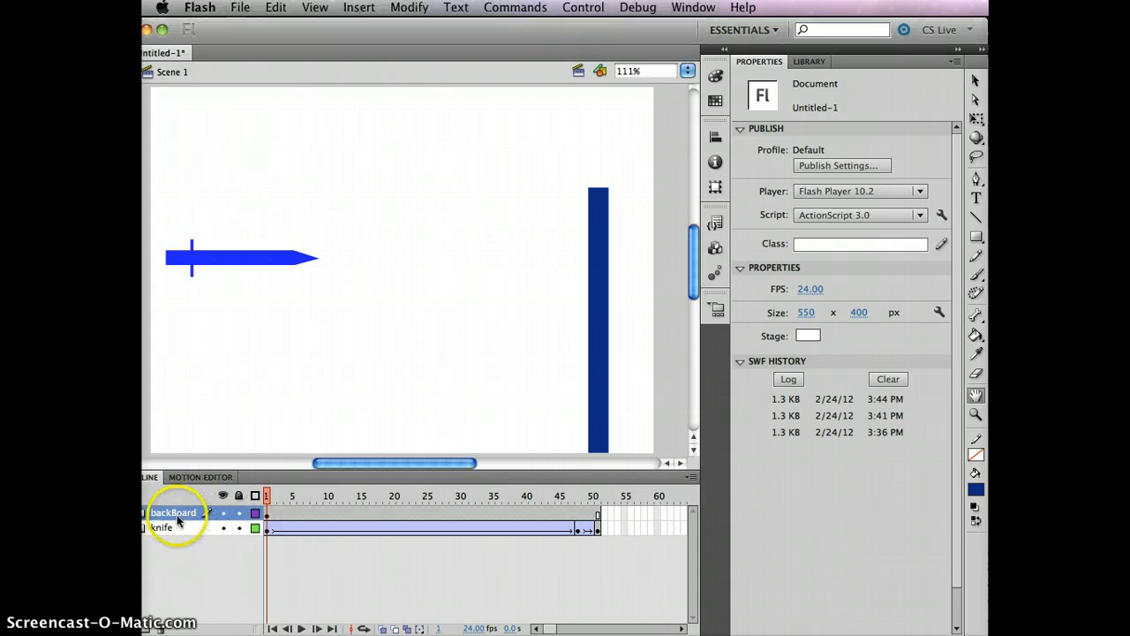
pyautogui.click(176, 514)
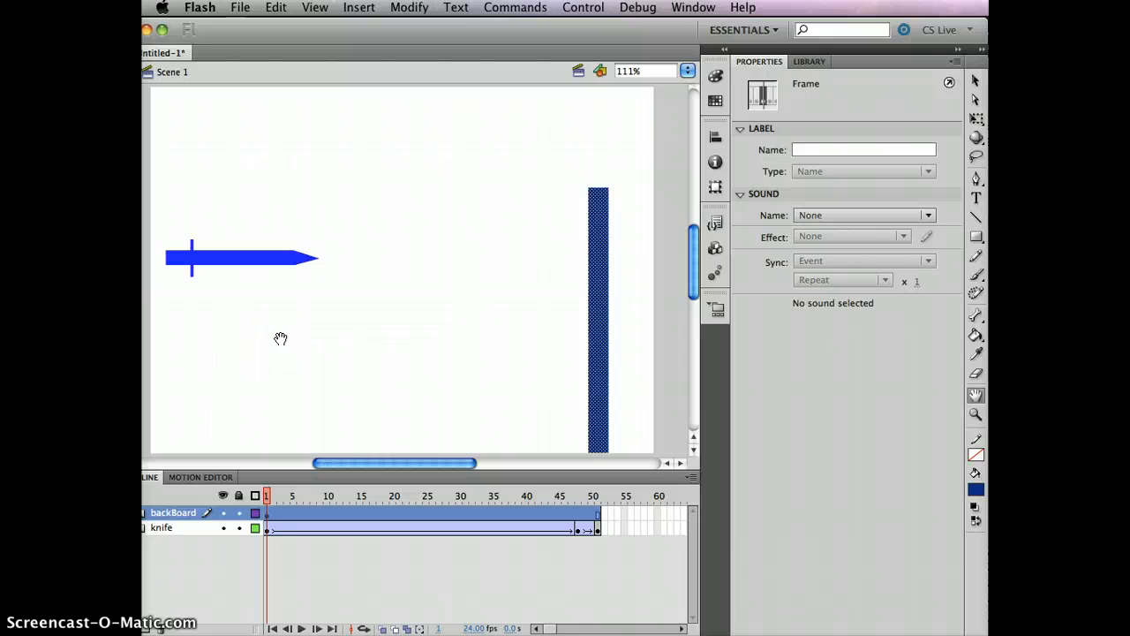
pyautogui.press('super+Return')
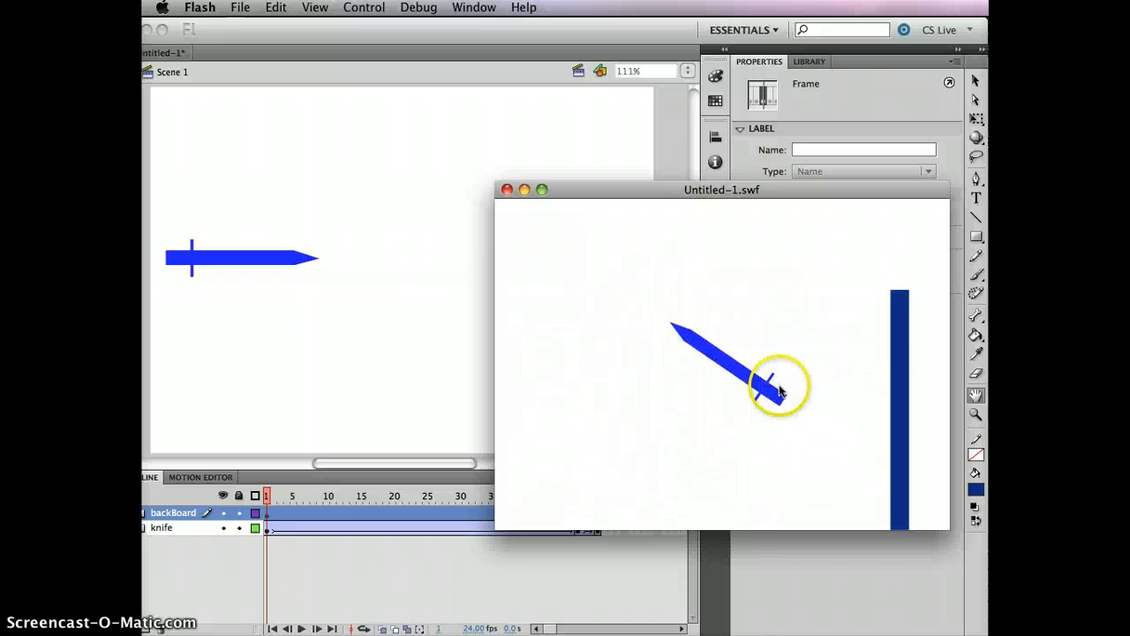
pyautogui.click(506, 190)
pyautogui.click(505, 379)
pyautogui.click(455, 506)
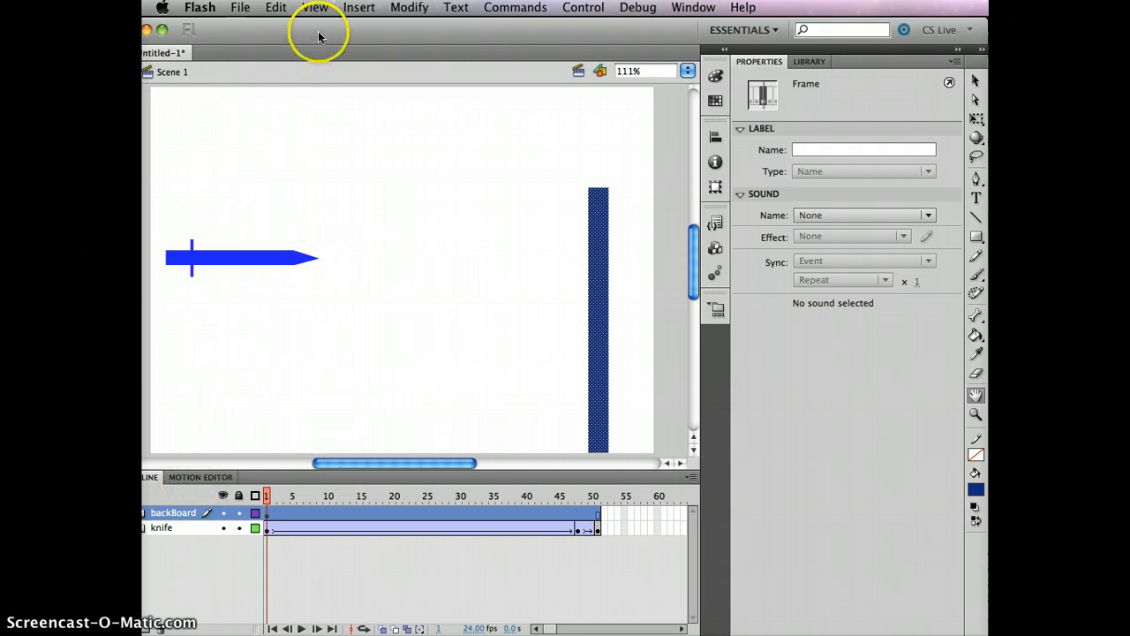
# Add a new layer above backBoard and name it actions
pyautogui.moveTo(321, 32); pyautogui.dragTo(346, 30)
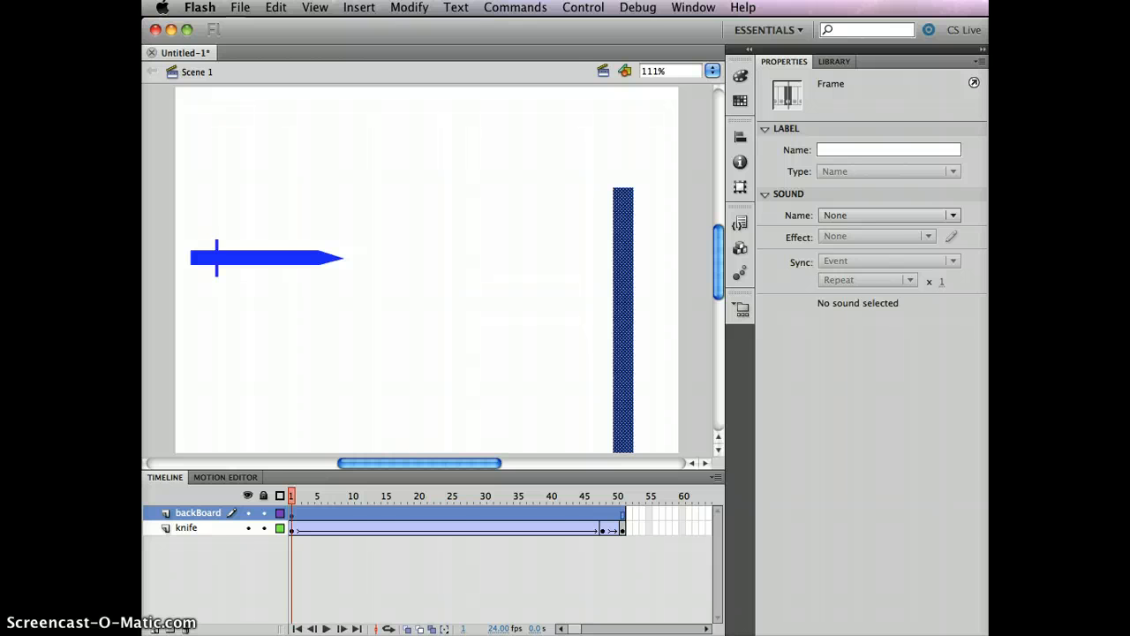
pyautogui.moveTo(1012, 633); pyautogui.dragTo(985, 633)
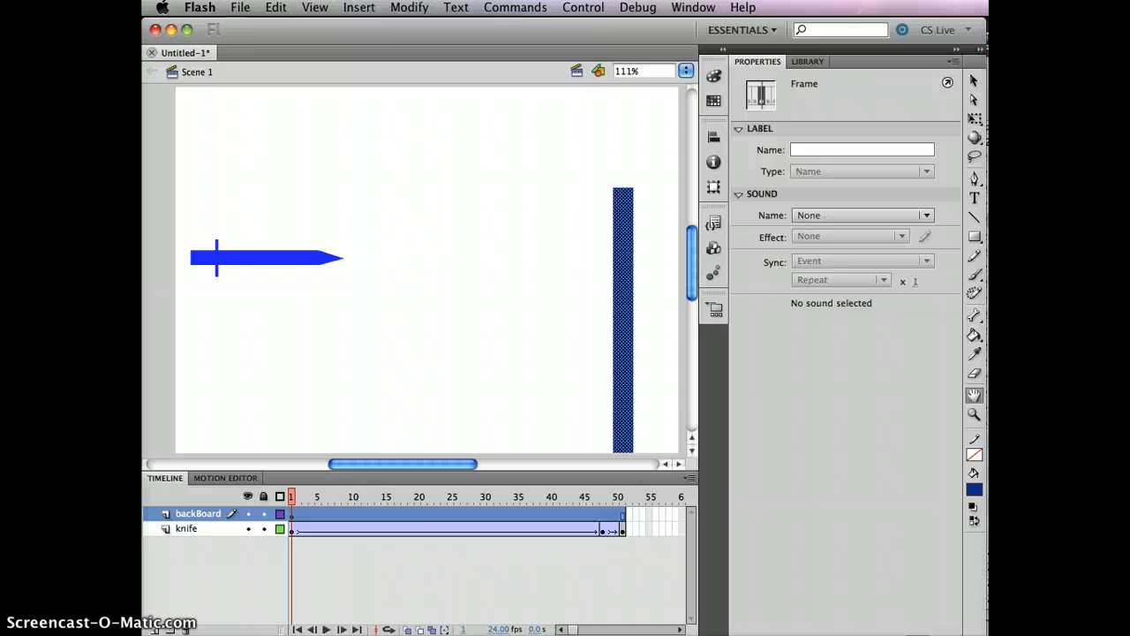
pyautogui.click(155, 628)
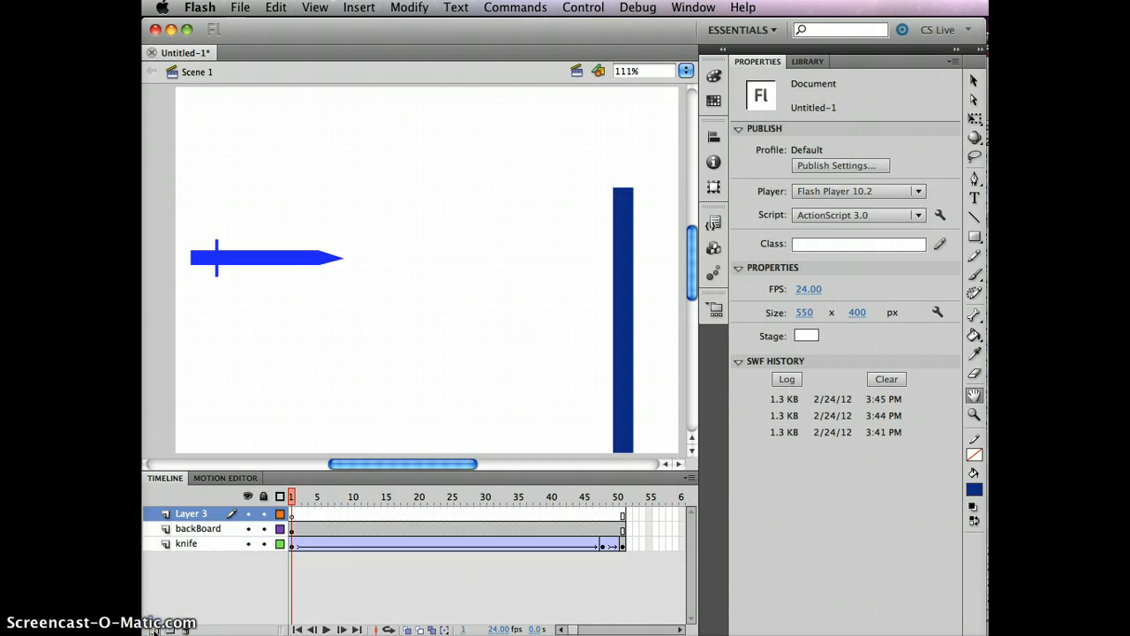
pyautogui.doubleClick(204, 514)
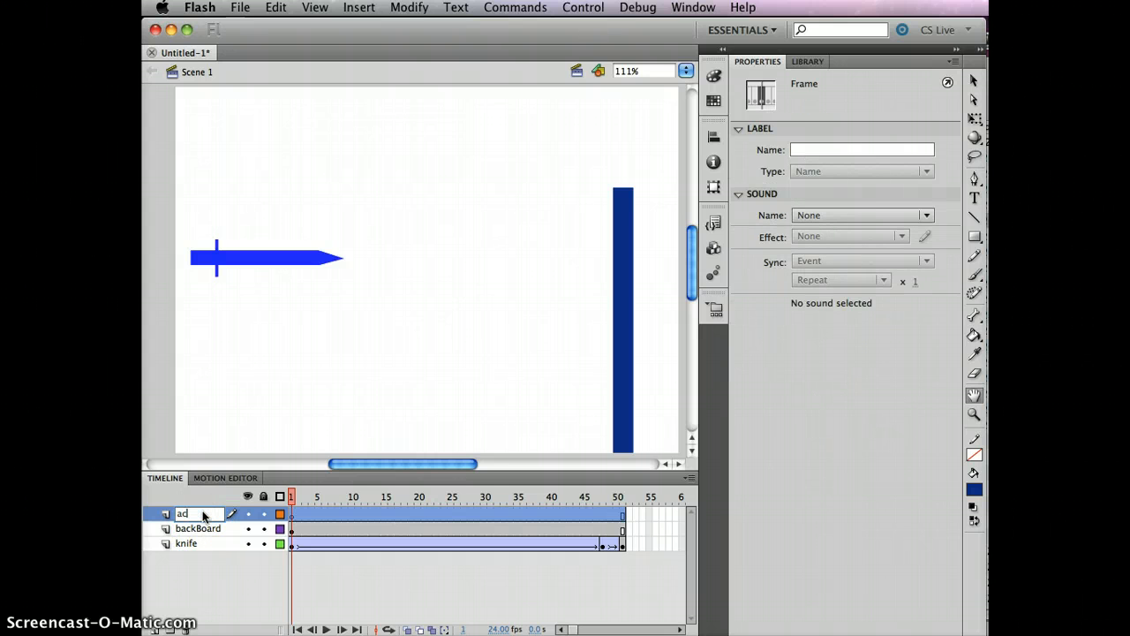
pyautogui.write('actions')
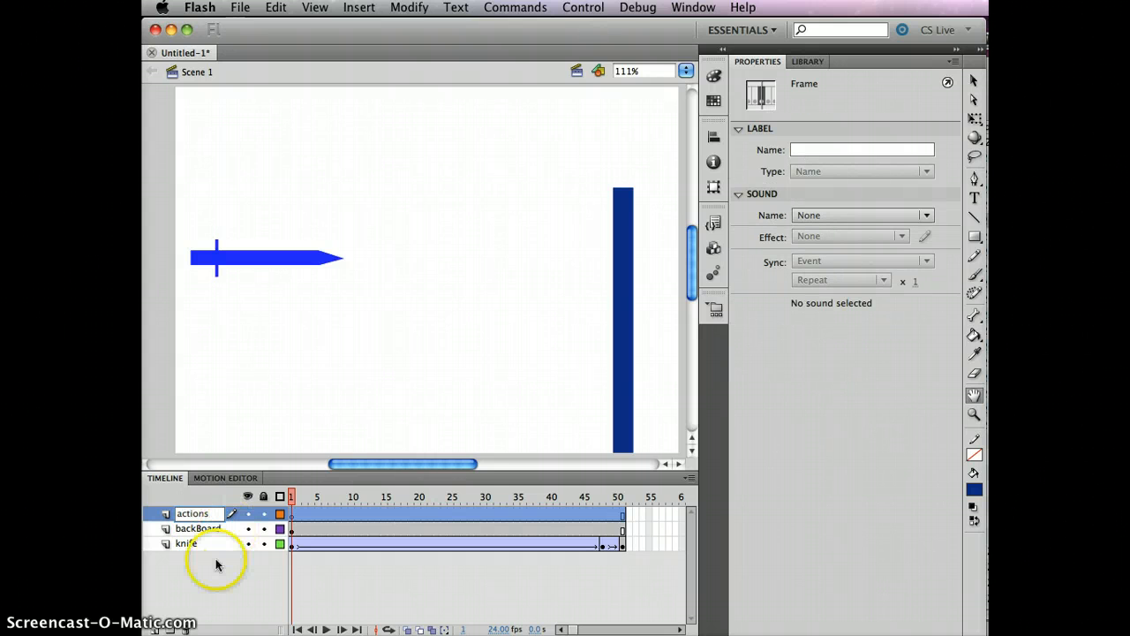
pyautogui.click(215, 561)
pyautogui.moveTo(212, 513); pyautogui.dragTo(189, 507)
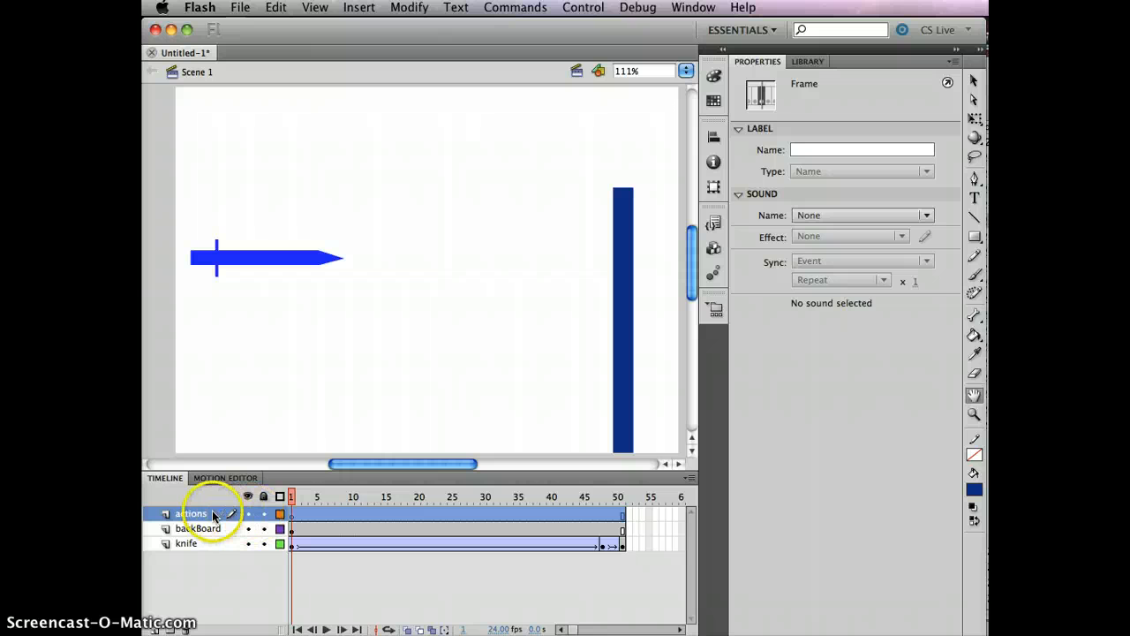
pyautogui.click(295, 518)
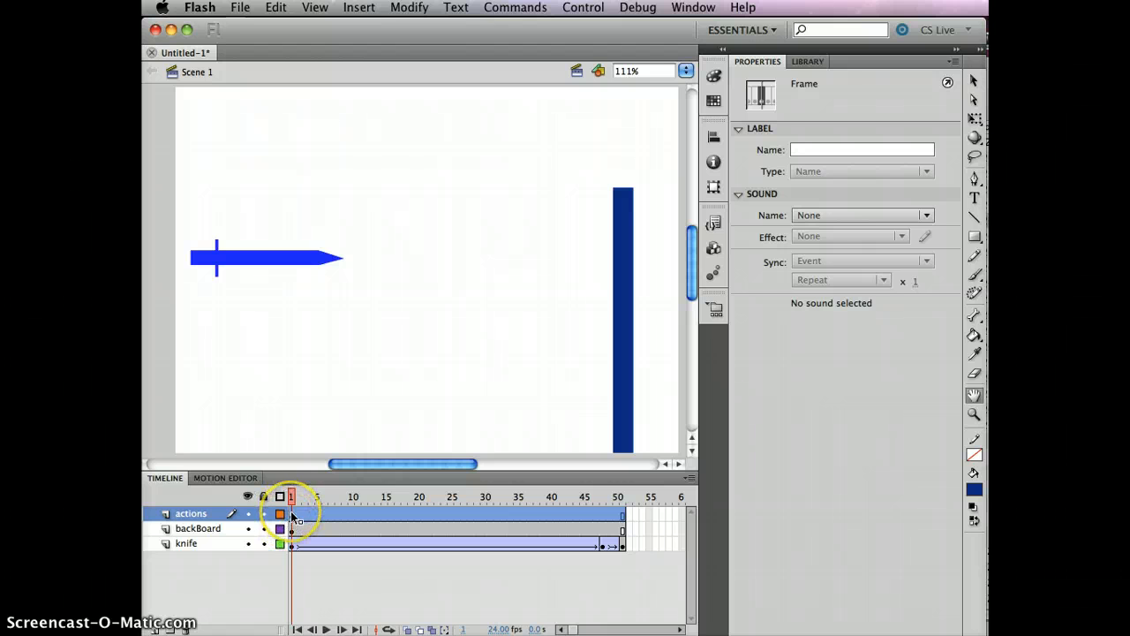
pyautogui.click(195, 519)
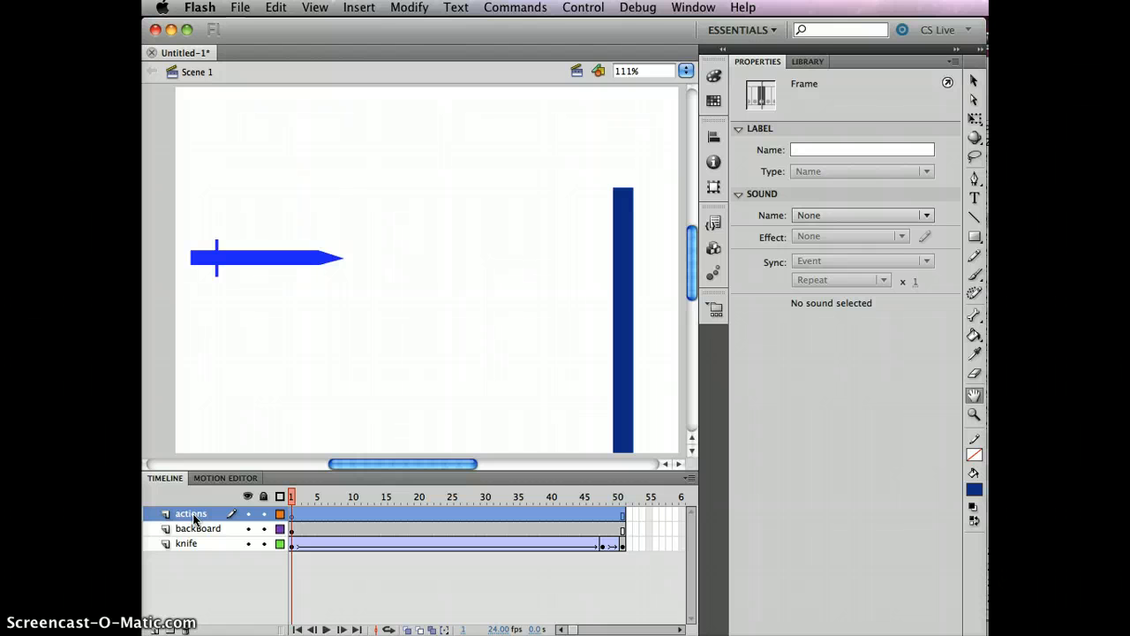
pyautogui.click(196, 519)
pyautogui.click(292, 515)
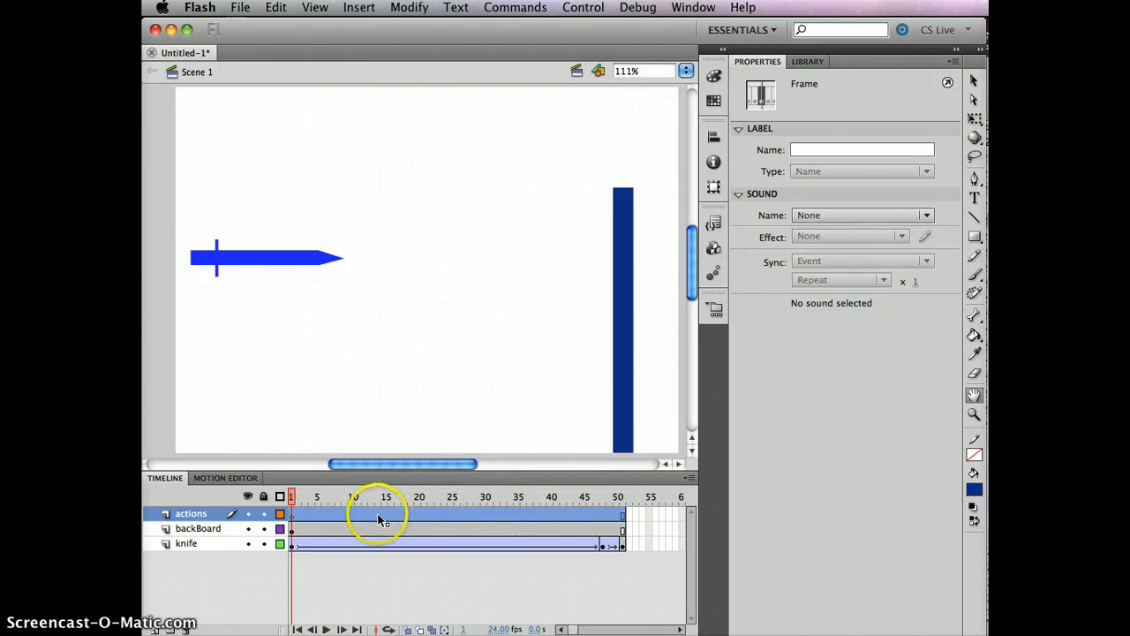
pyautogui.click(292, 519)
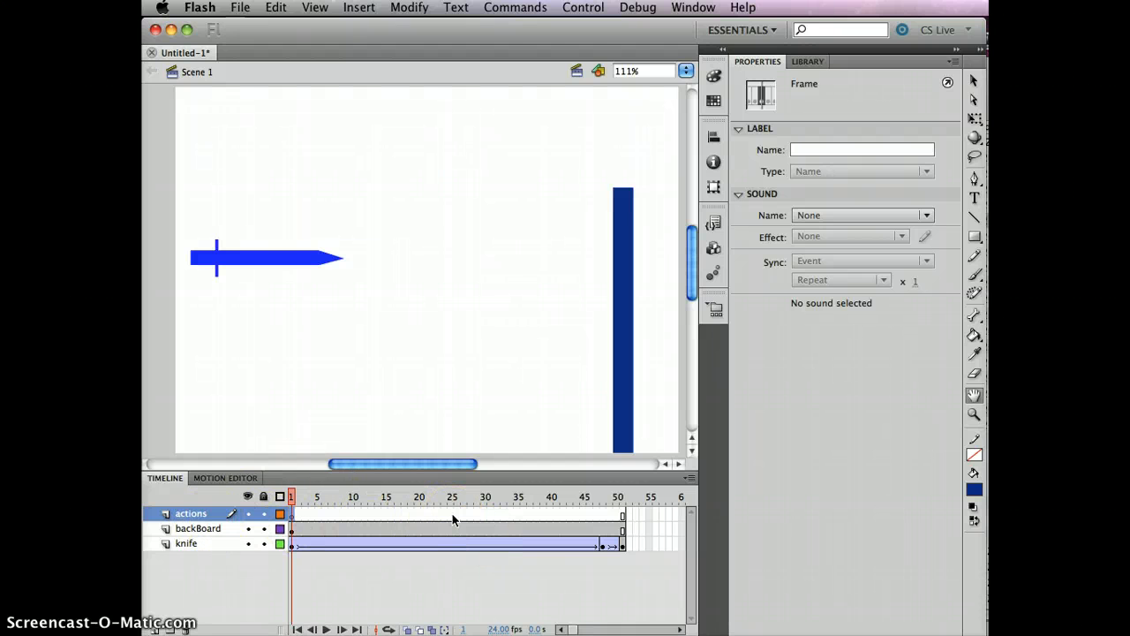
# Insert a blank keyframe at frame 51 of the actions layer
pyautogui.click(620, 513)
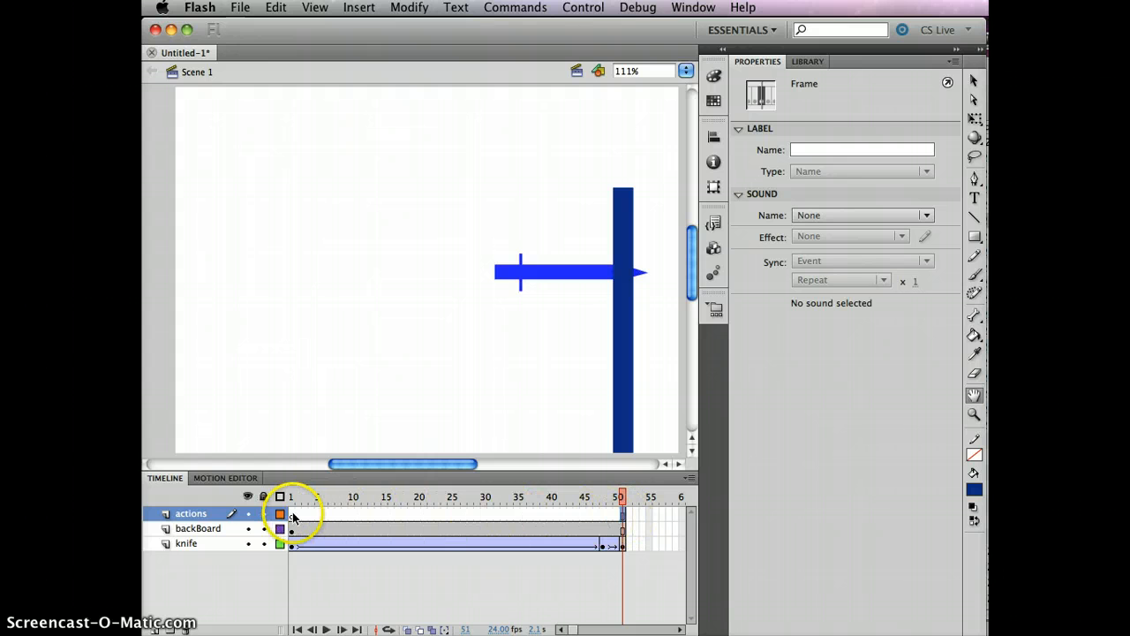
pyautogui.moveTo(621, 513); pyautogui.dragTo(626, 521)
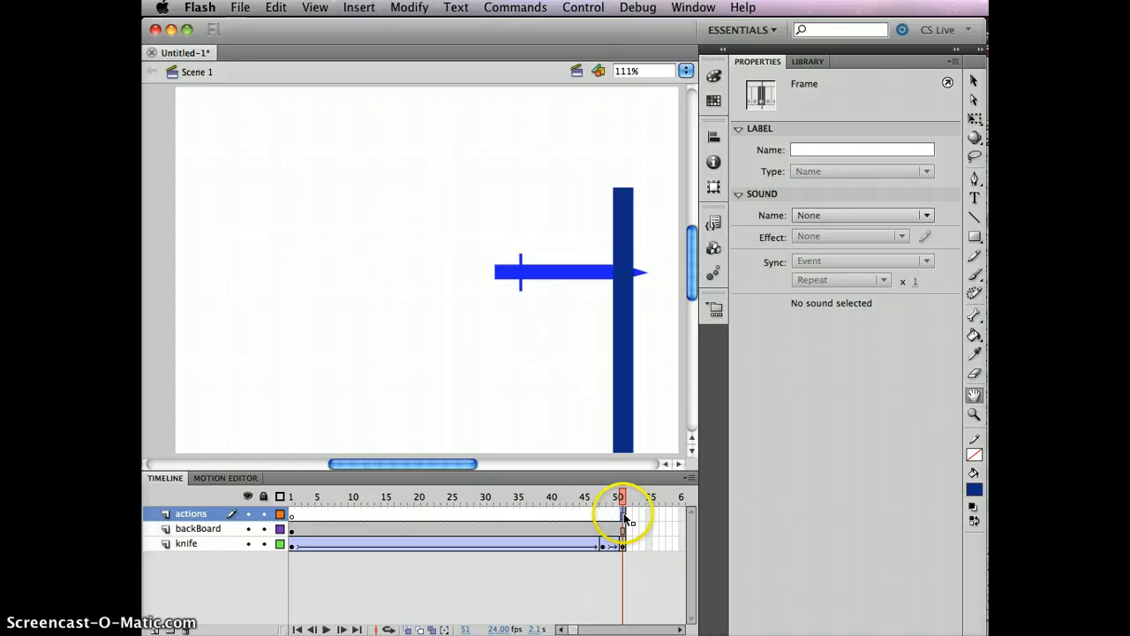
pyautogui.moveTo(624, 518); pyautogui.dragTo(620, 580)
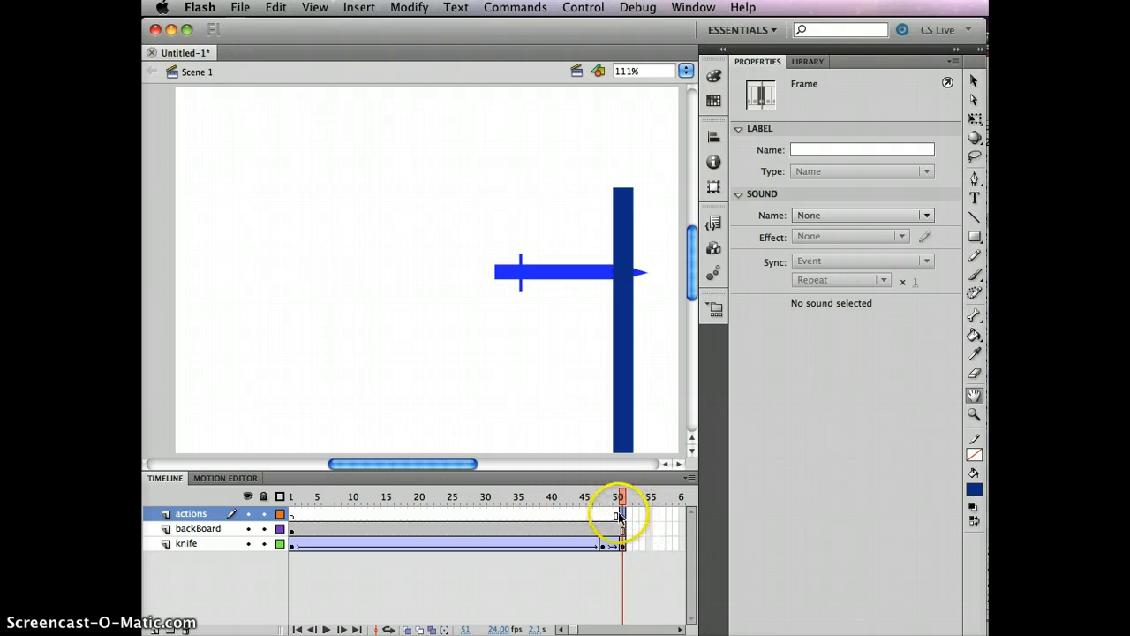
# Add the ActionScript stop(); to frame 51 of the actions layer
pyautogui.click(694, 9)
pyautogui.click(715, 208)
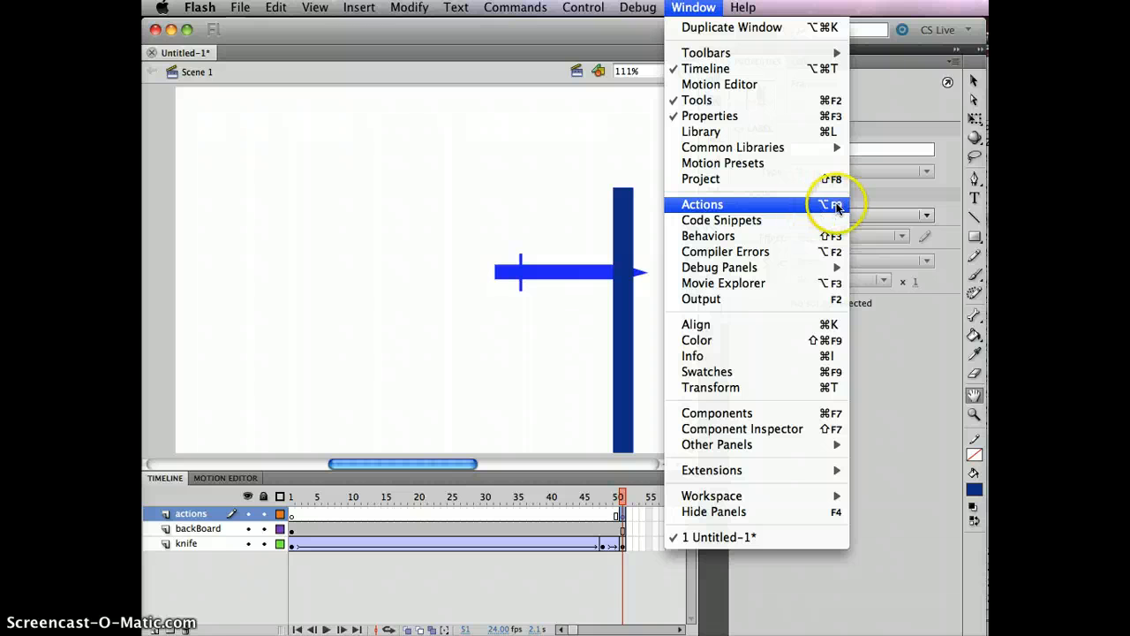
pyautogui.click(744, 207)
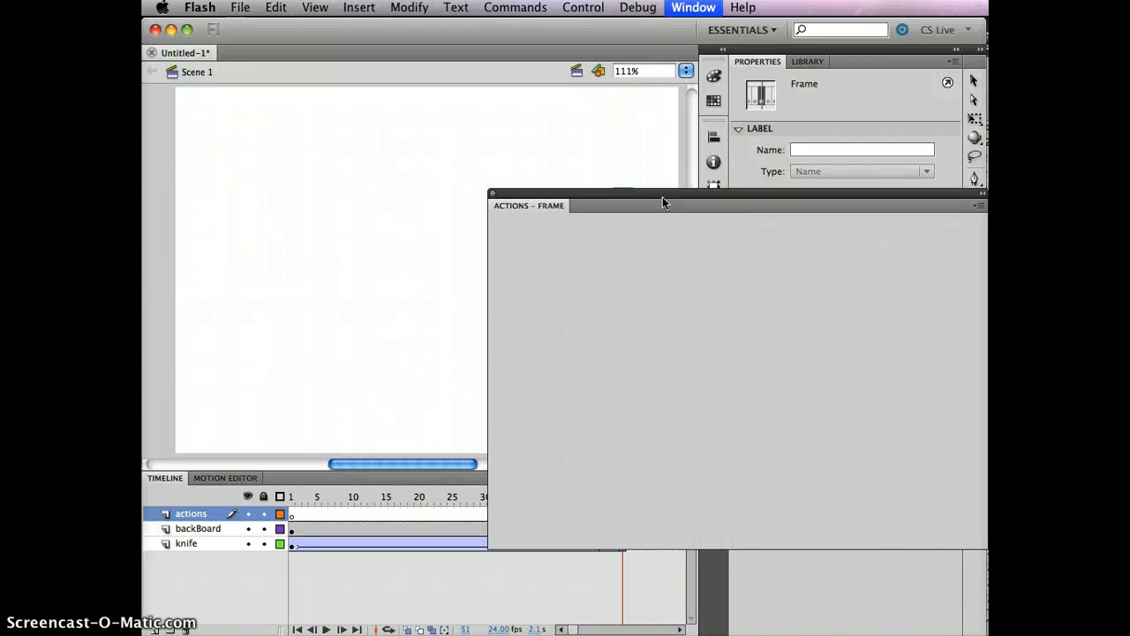
pyautogui.click(710, 265)
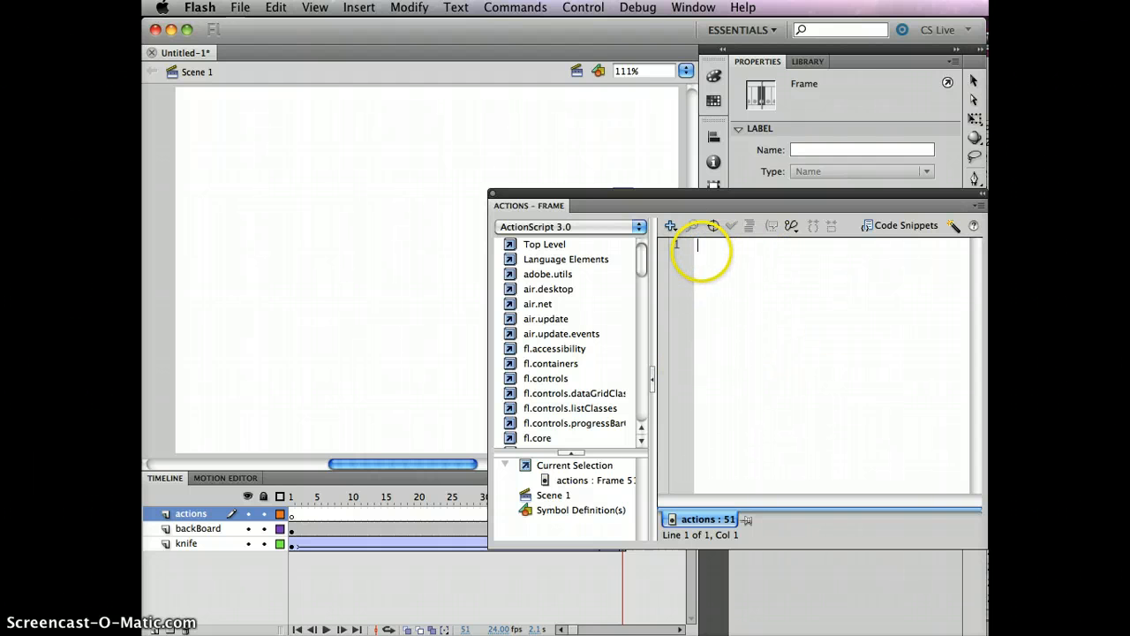
pyautogui.write('stop')
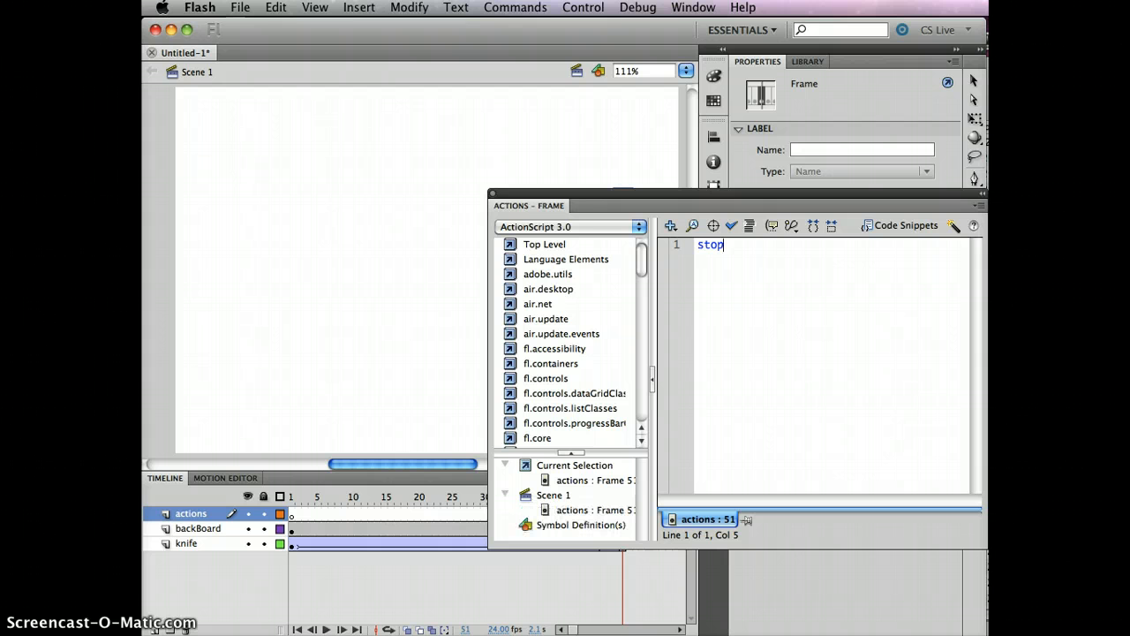
pyautogui.write('(')
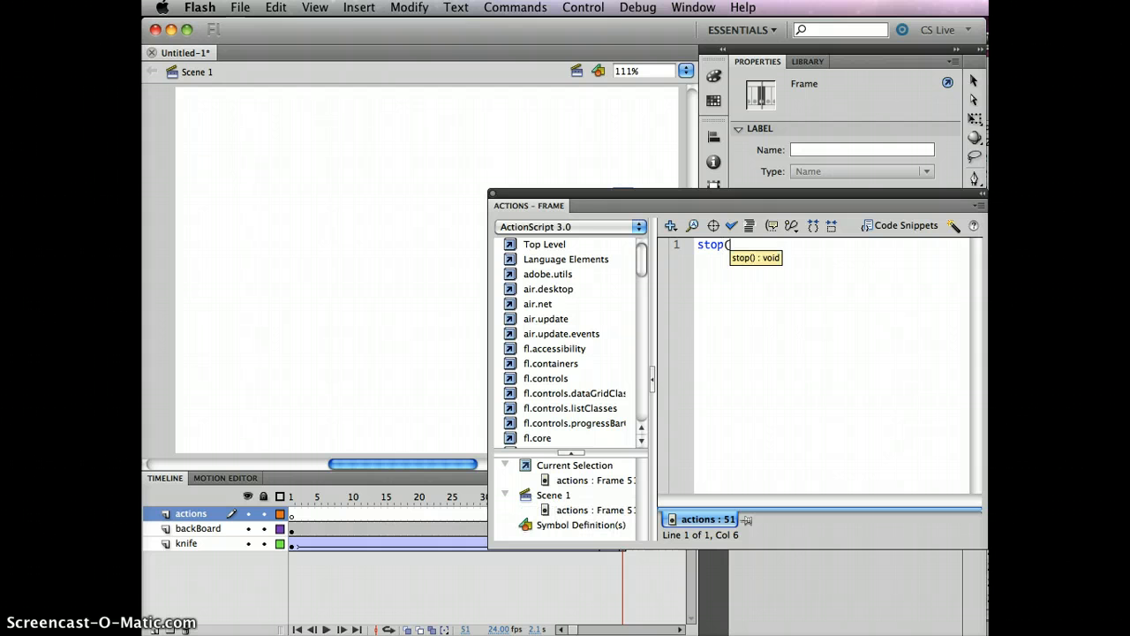
pyautogui.write(')')
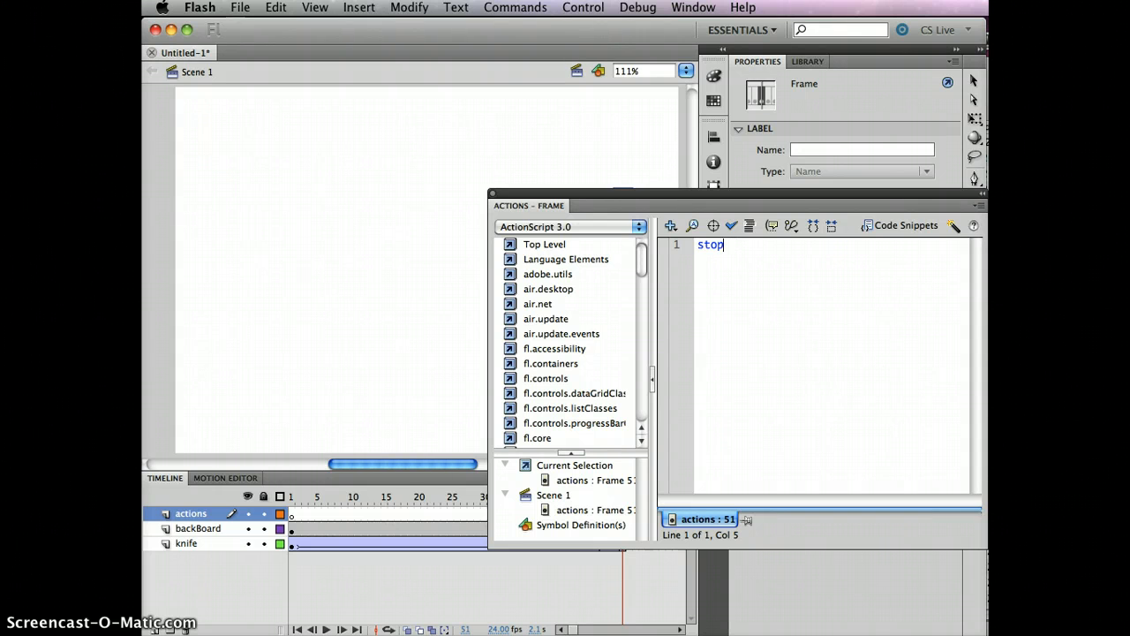
pyautogui.write('();')
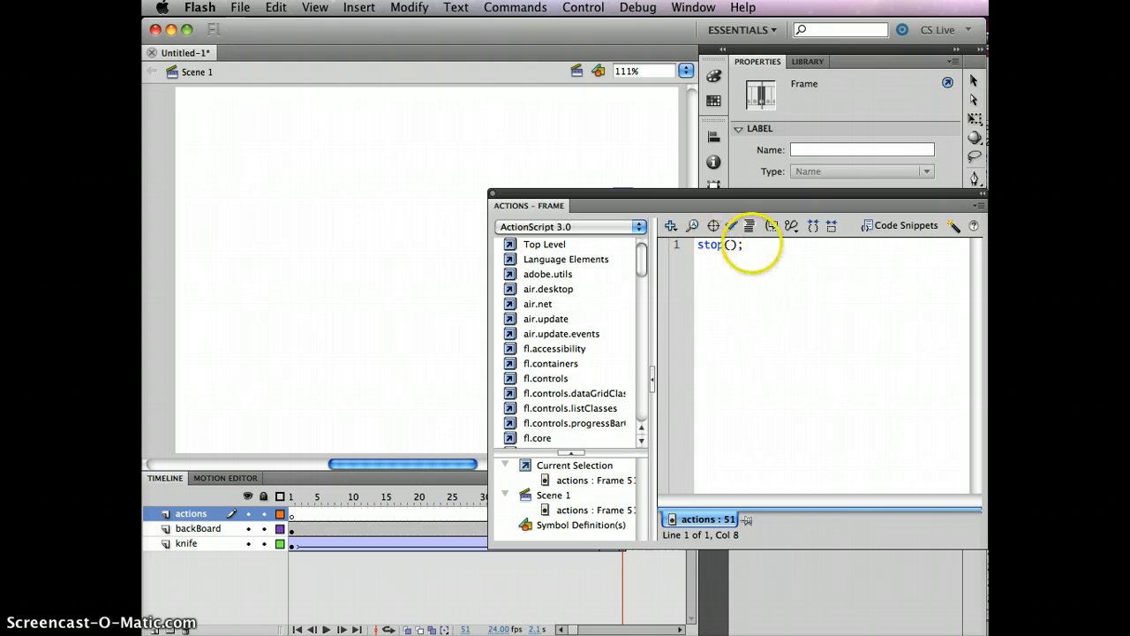
pyautogui.click(493, 195)
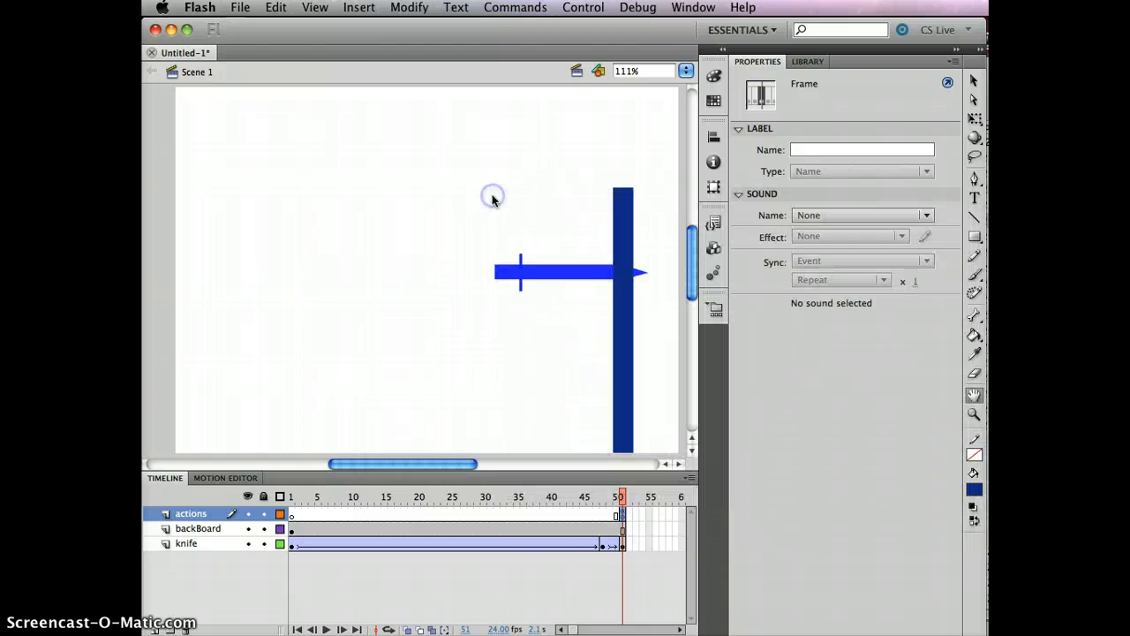
# Test the movie and replay the knife animation twice in the preview to check the stop action
pyautogui.click(601, 497)
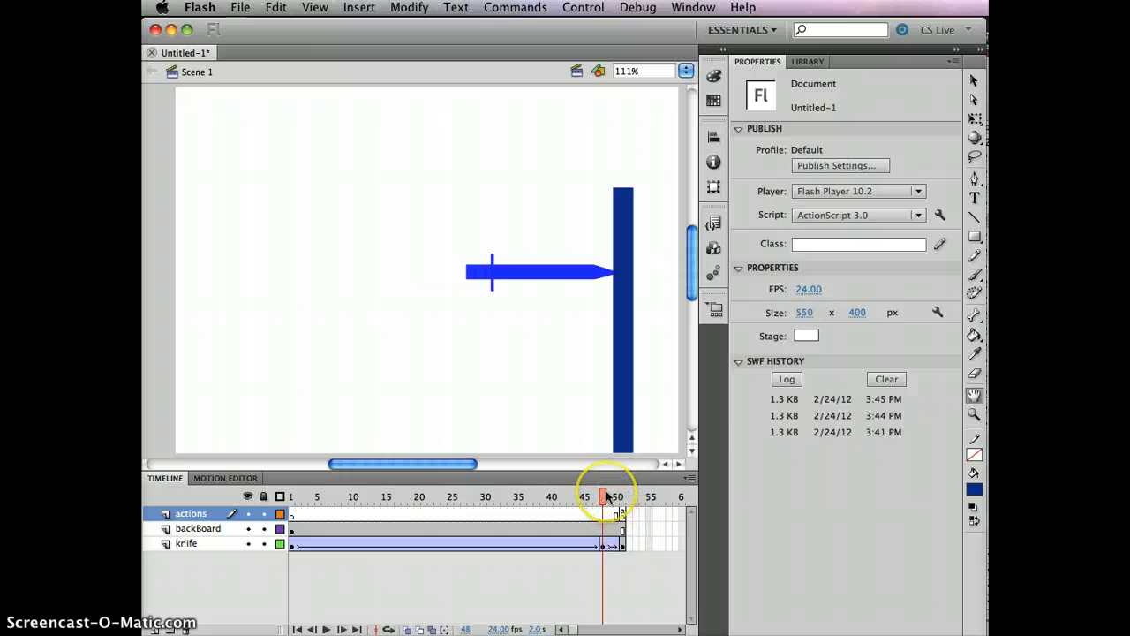
pyautogui.press('super+Return')
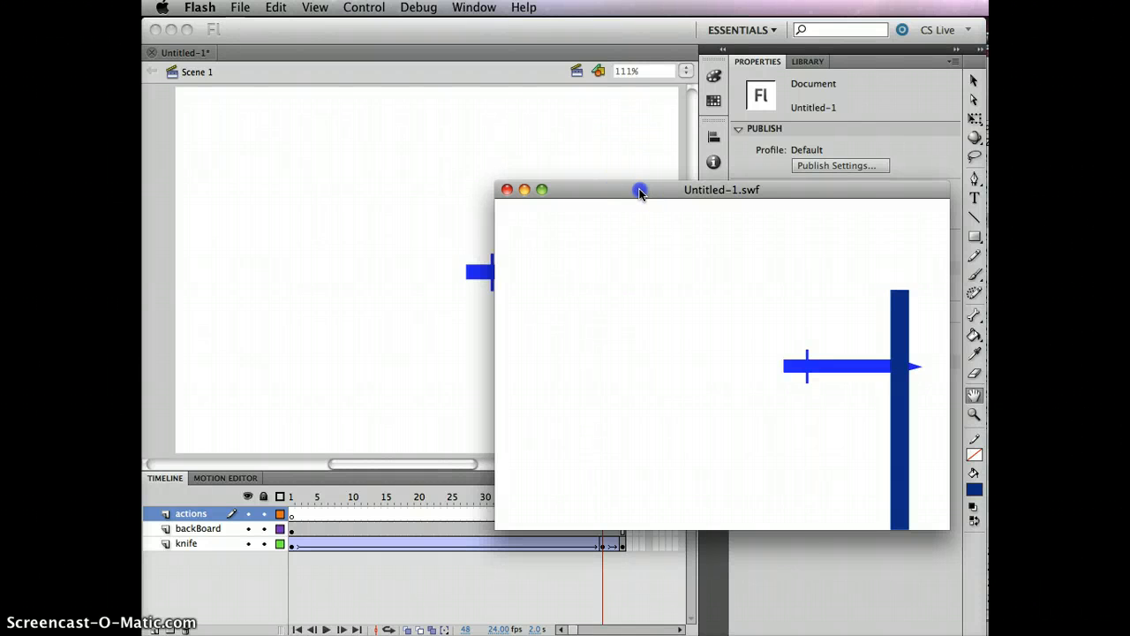
pyautogui.moveTo(638, 189); pyautogui.dragTo(469, 142)
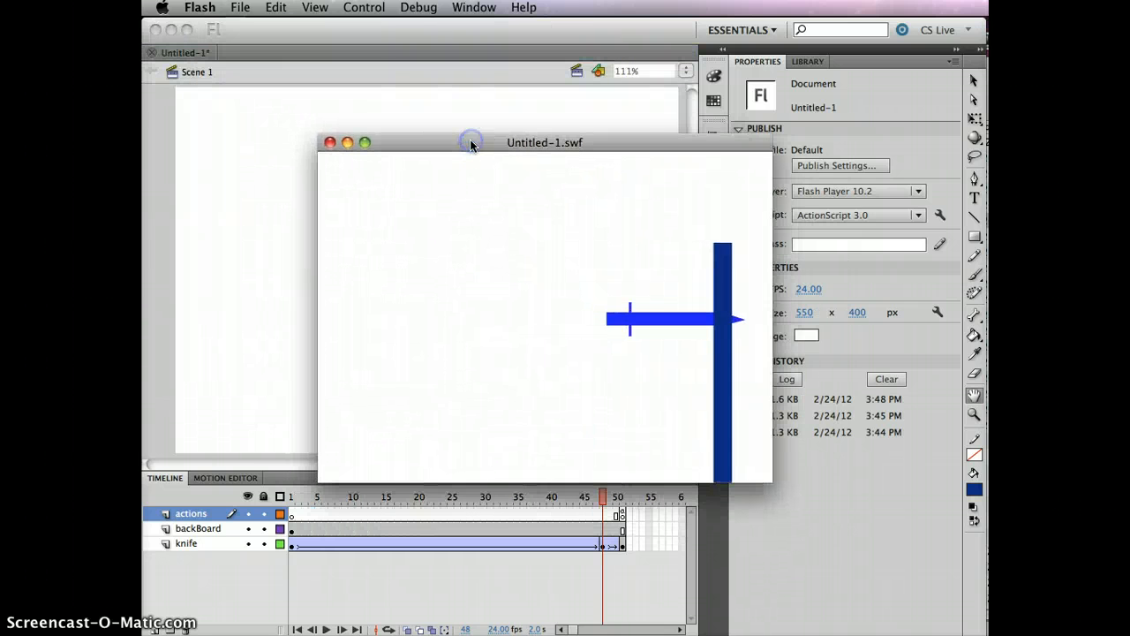
pyautogui.click(361, 9)
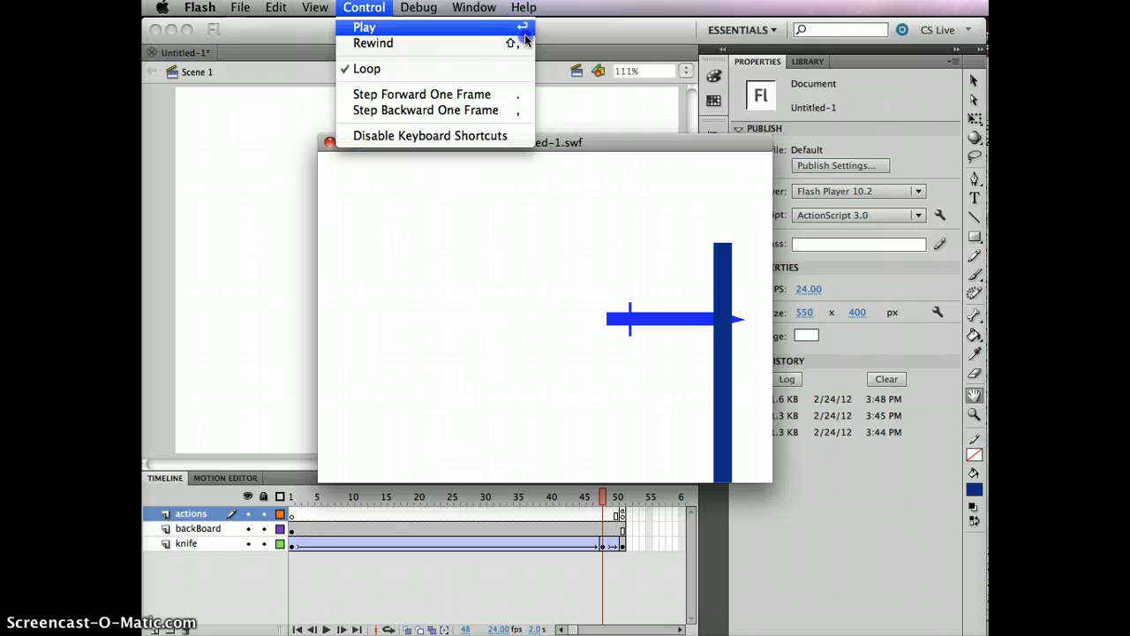
pyautogui.click(471, 33)
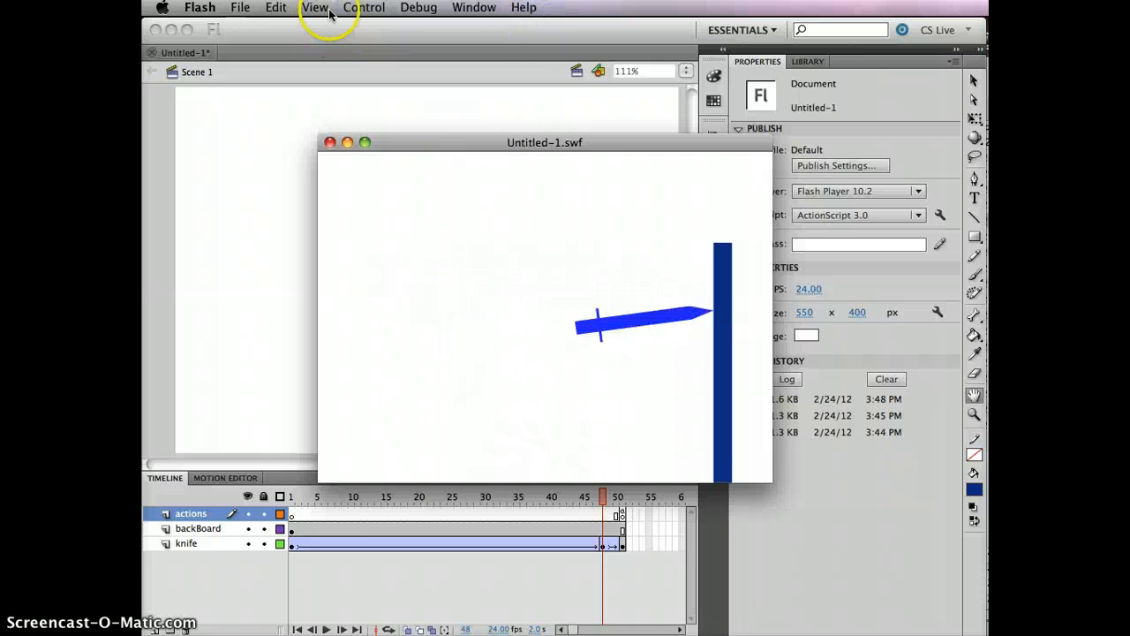
pyautogui.click(366, 11)
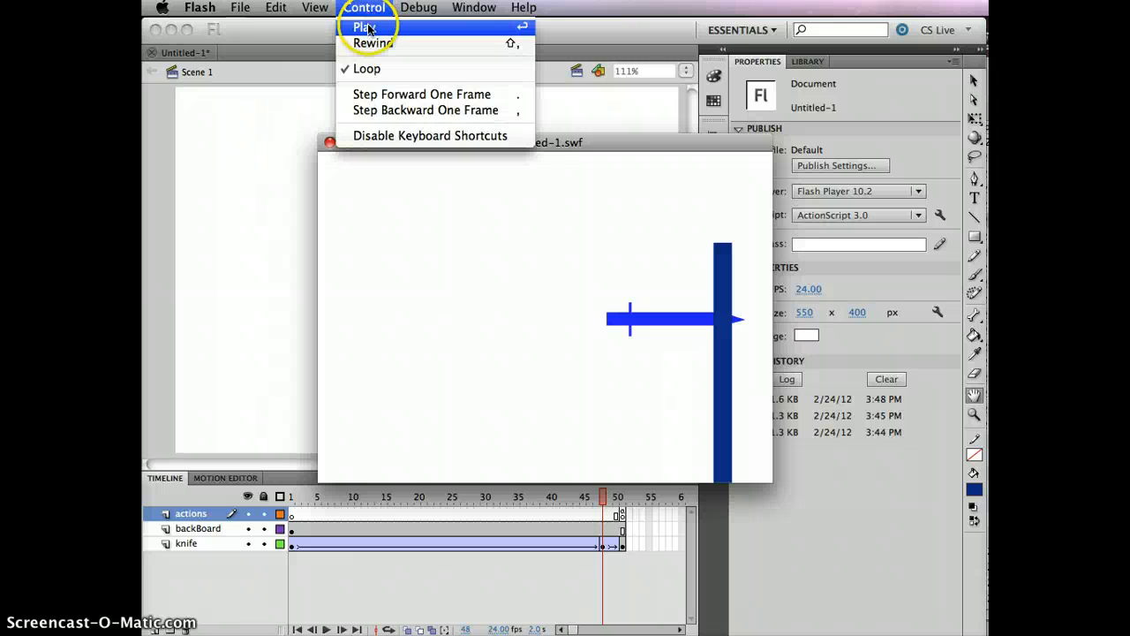
pyautogui.click(368, 28)
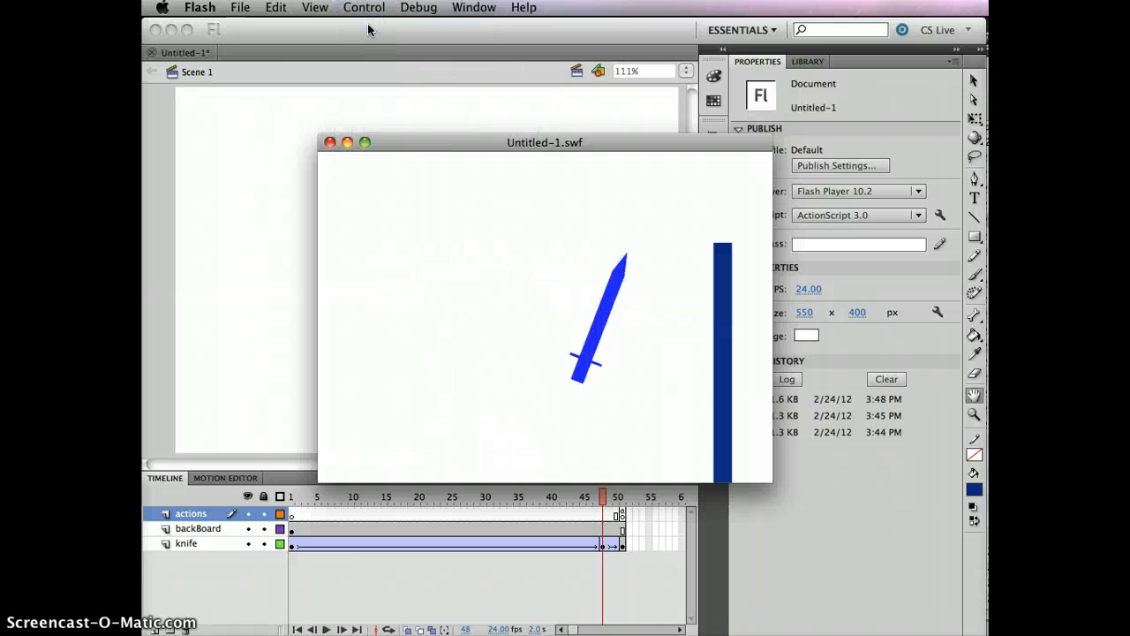
pyautogui.click(330, 143)
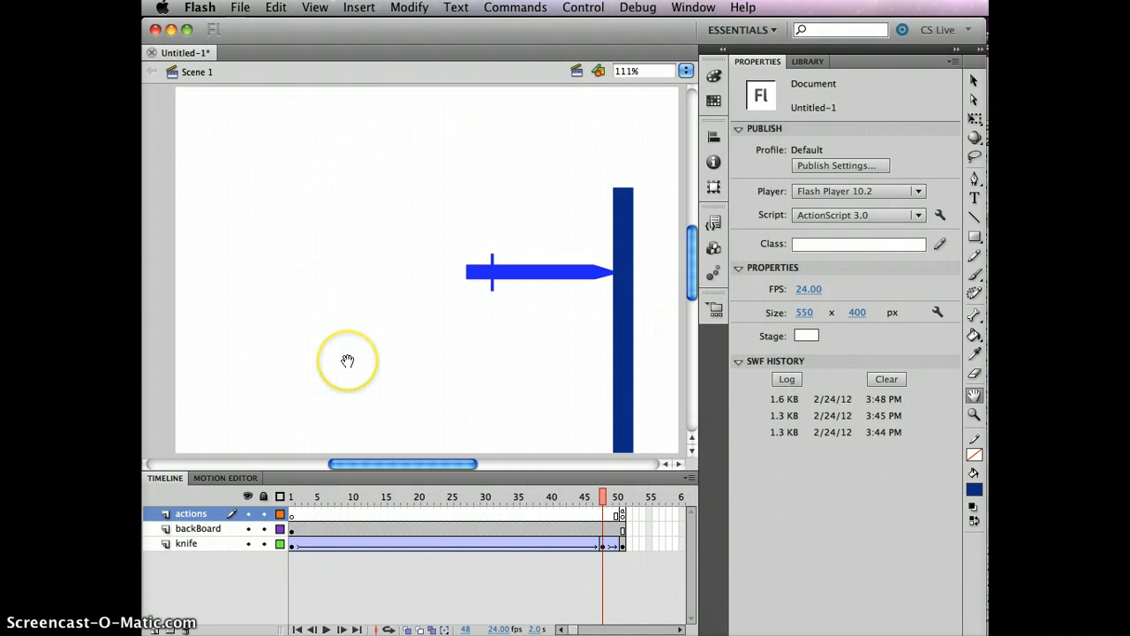
# Add the ActionScript stop(); to frame 1 of the actions layer and close the code editor
pyautogui.click(291, 514)
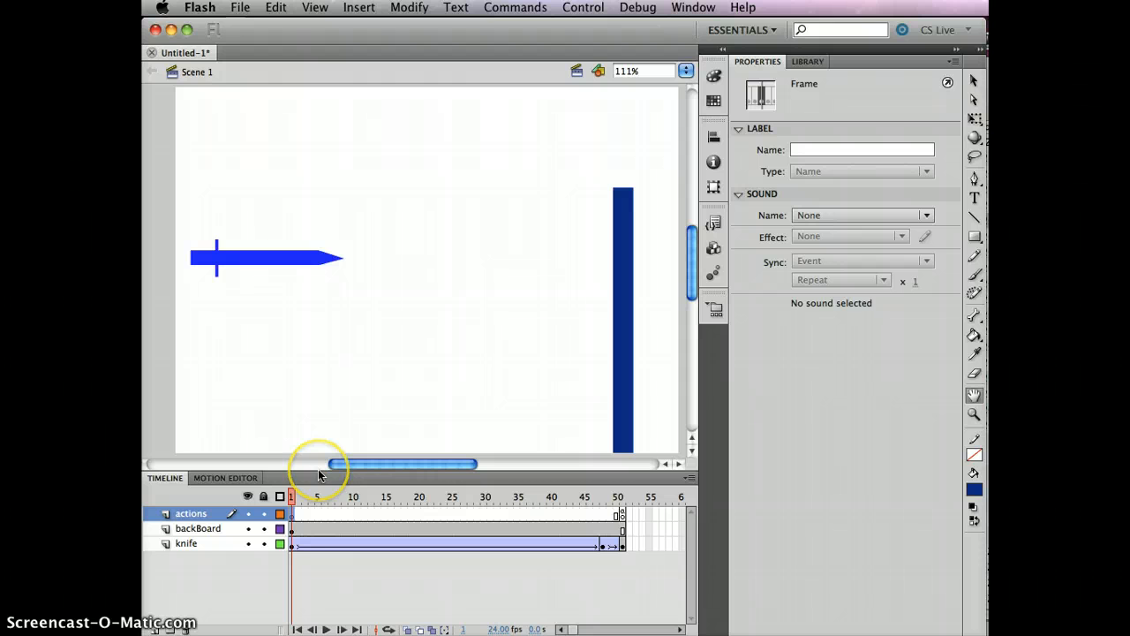
pyautogui.click(293, 515)
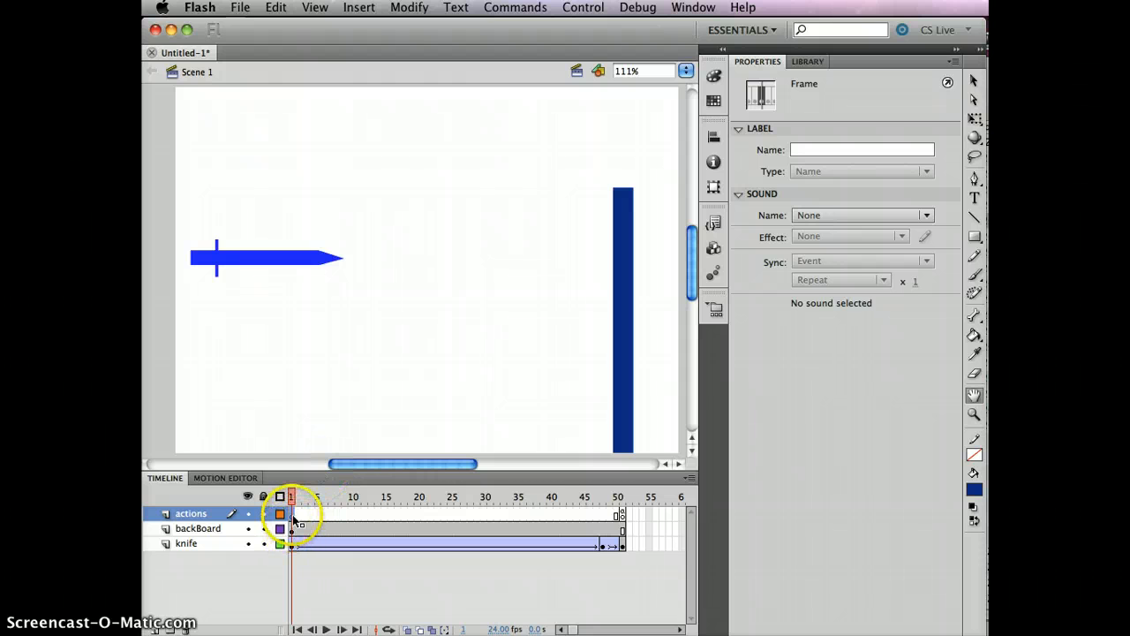
pyautogui.click(325, 513)
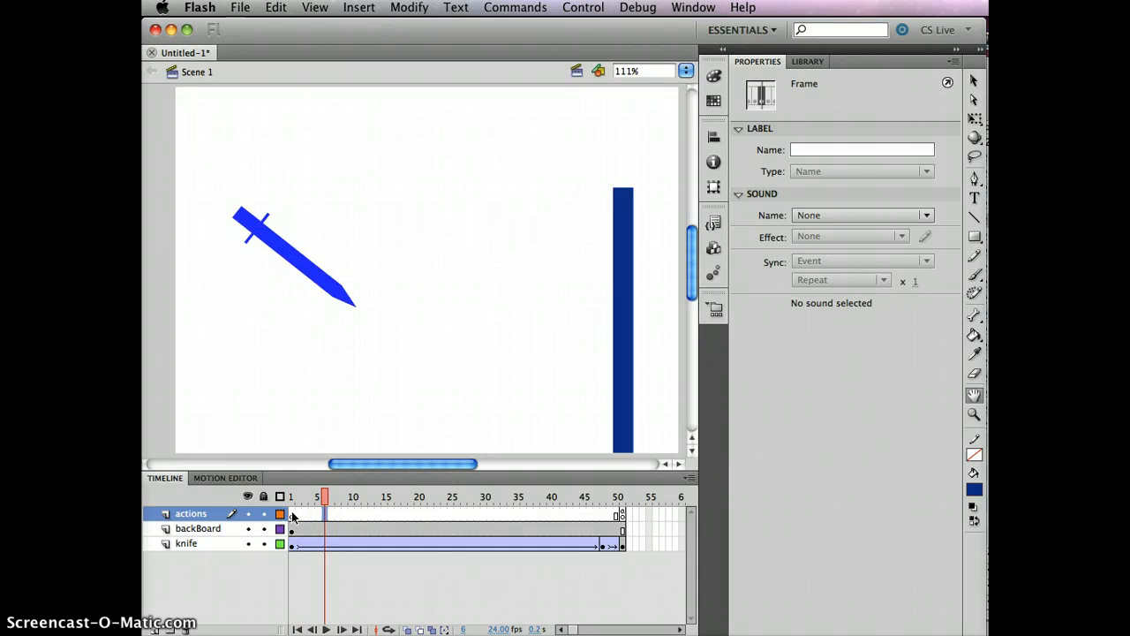
pyautogui.click(292, 514)
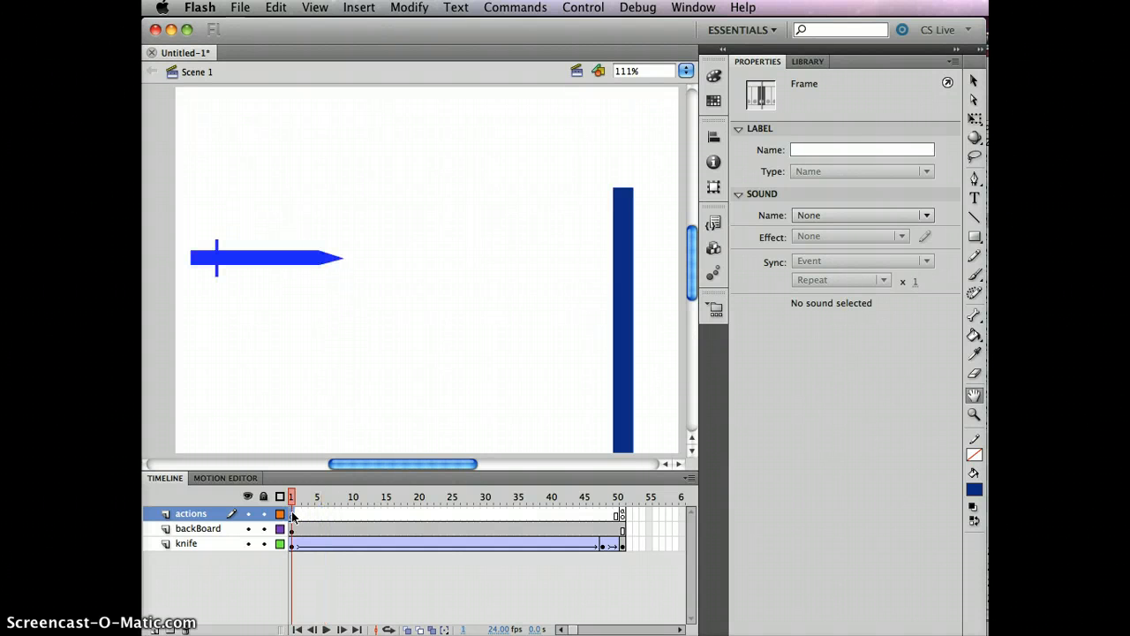
pyautogui.click(293, 514)
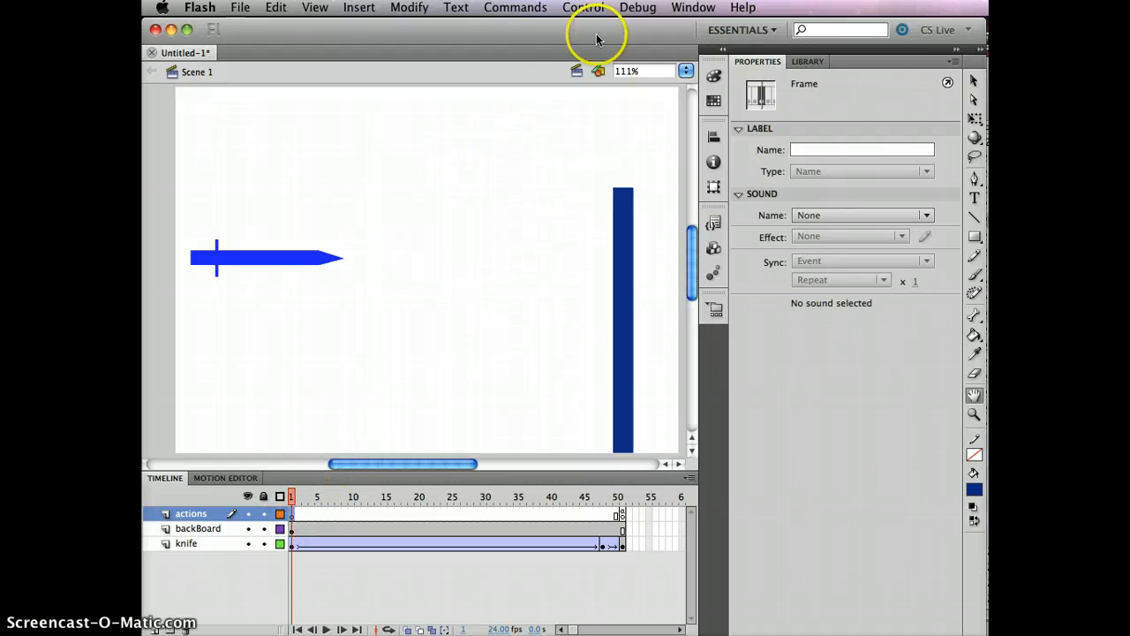
pyautogui.click(693, 7)
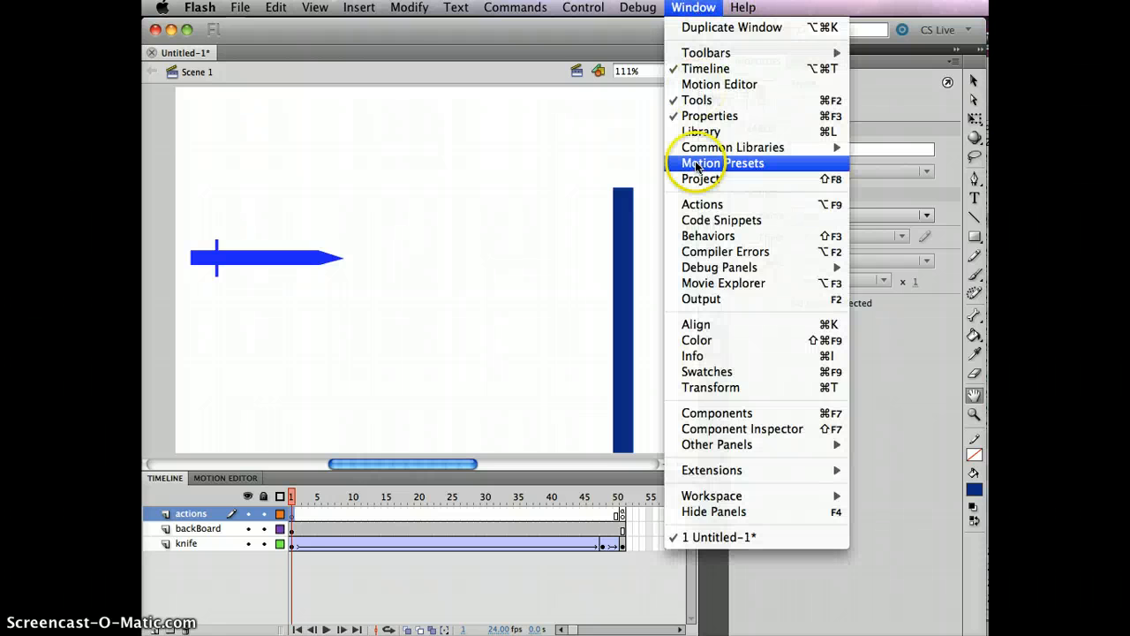
pyautogui.click(697, 205)
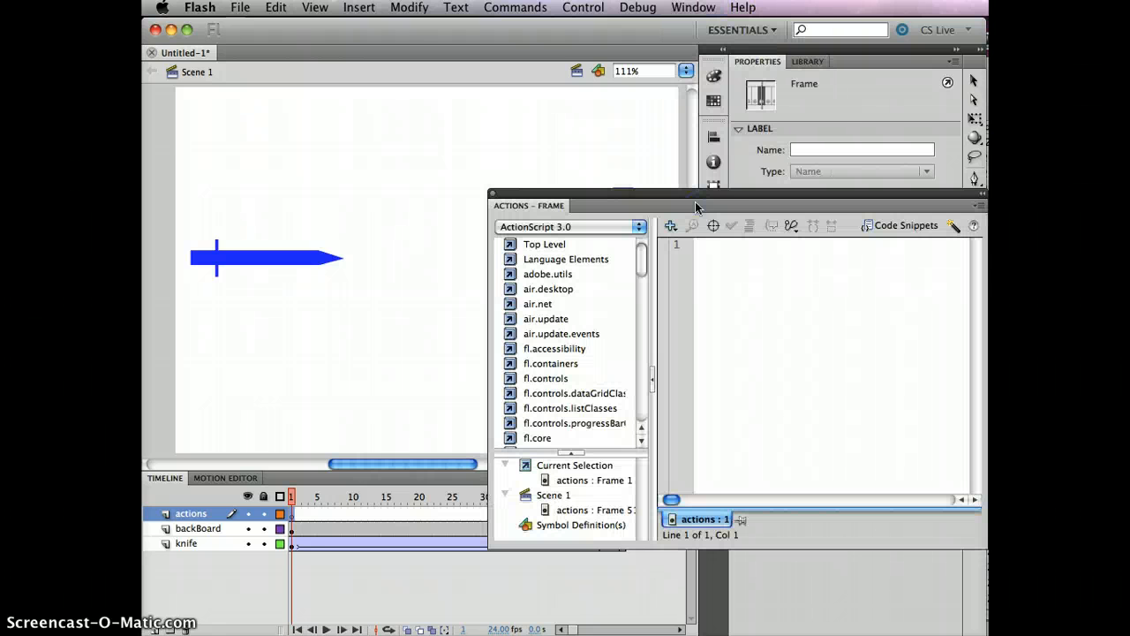
pyautogui.write('stop')
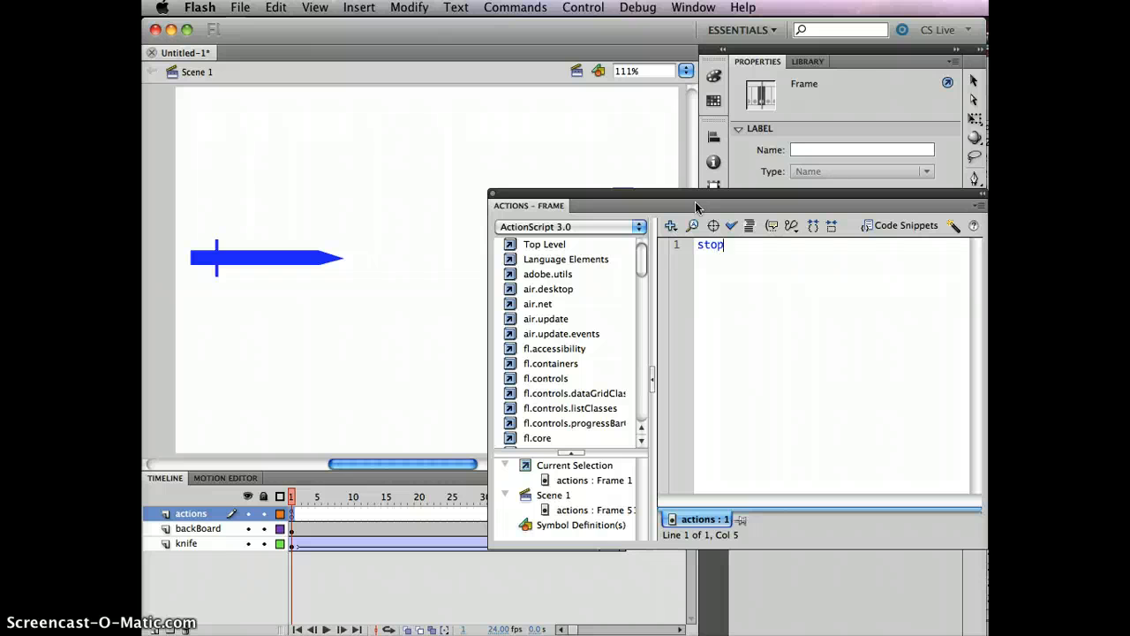
pyautogui.write('(')
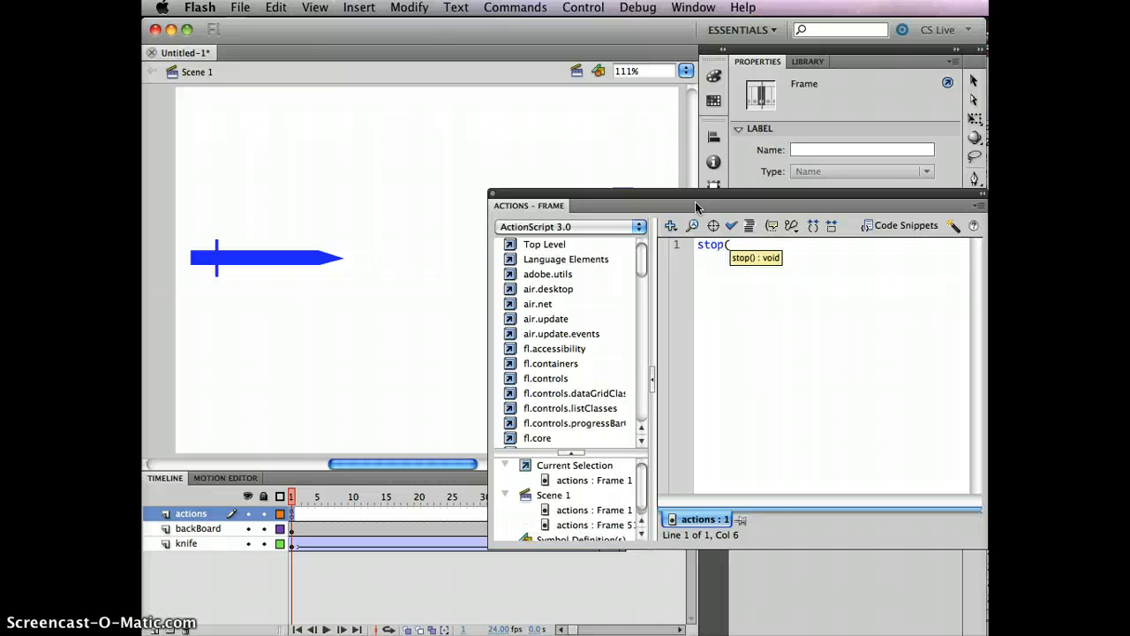
pyautogui.write(')')
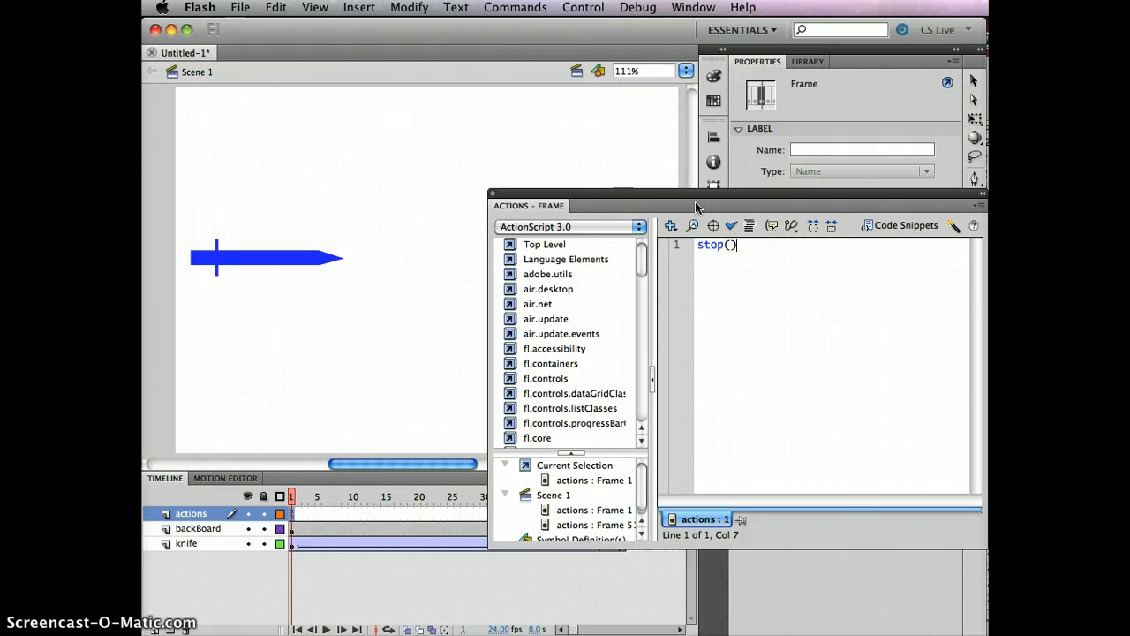
pyautogui.write(';')
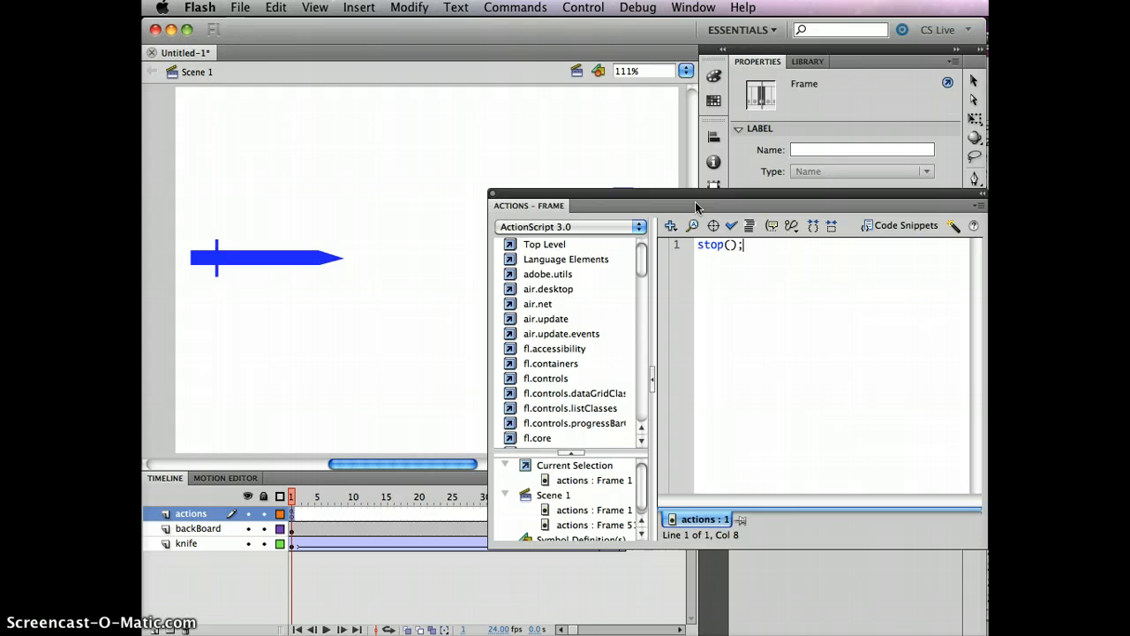
pyautogui.click(487, 163)
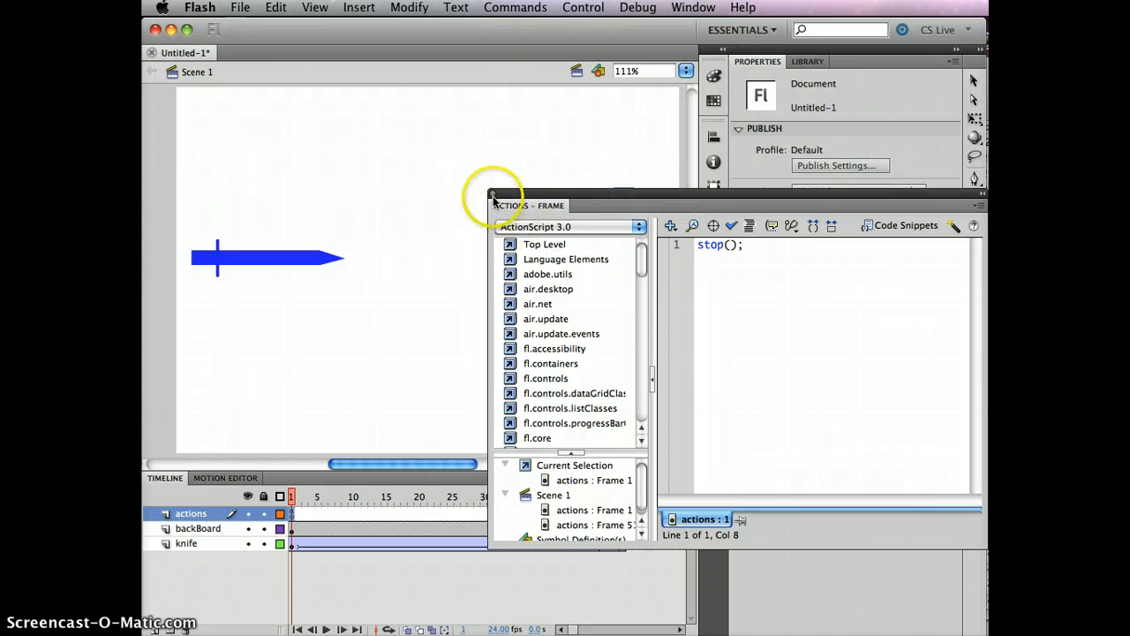
pyautogui.click(492, 196)
# Test the movie and issue the Play command four times in the preview to check the stop actions on the first and last frames
pyautogui.click(428, 238)
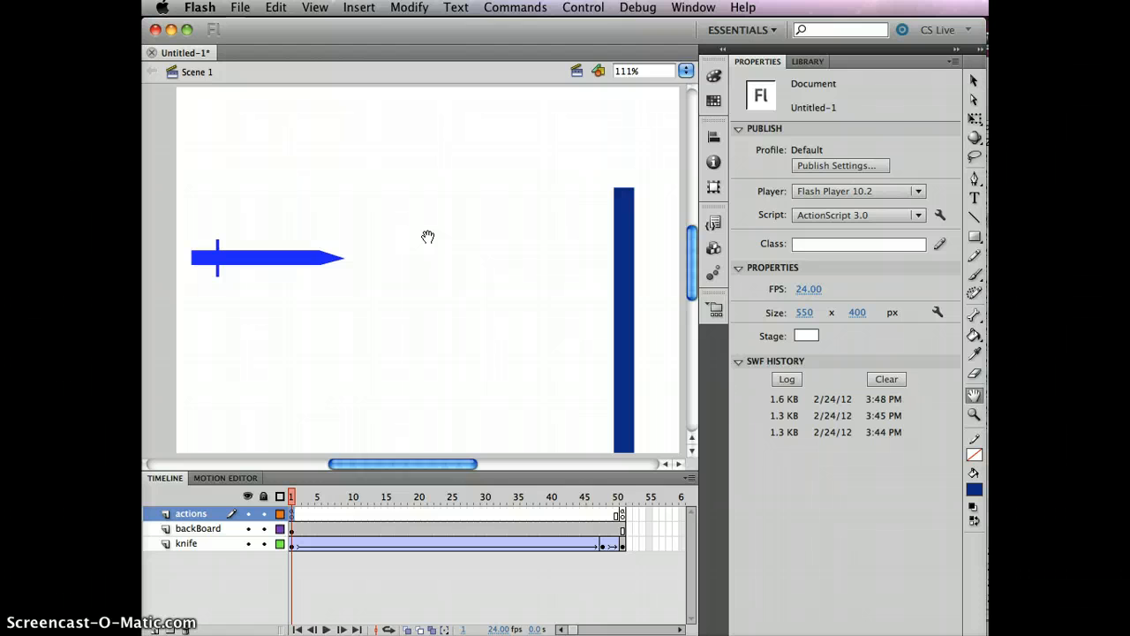
pyautogui.press('super+Return')
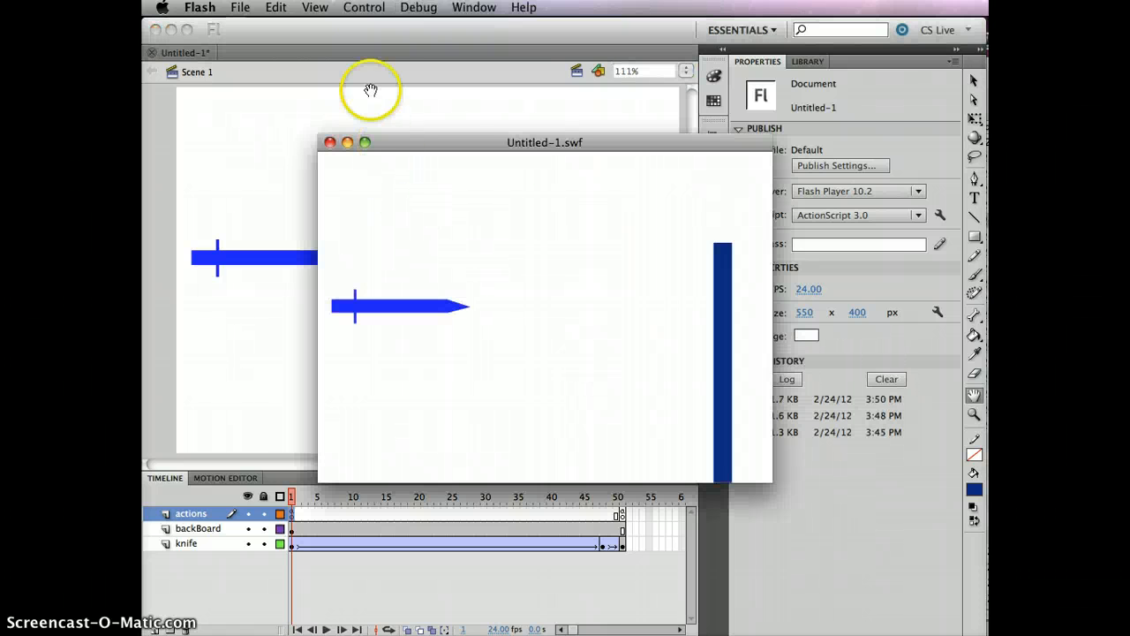
pyautogui.click(366, 7)
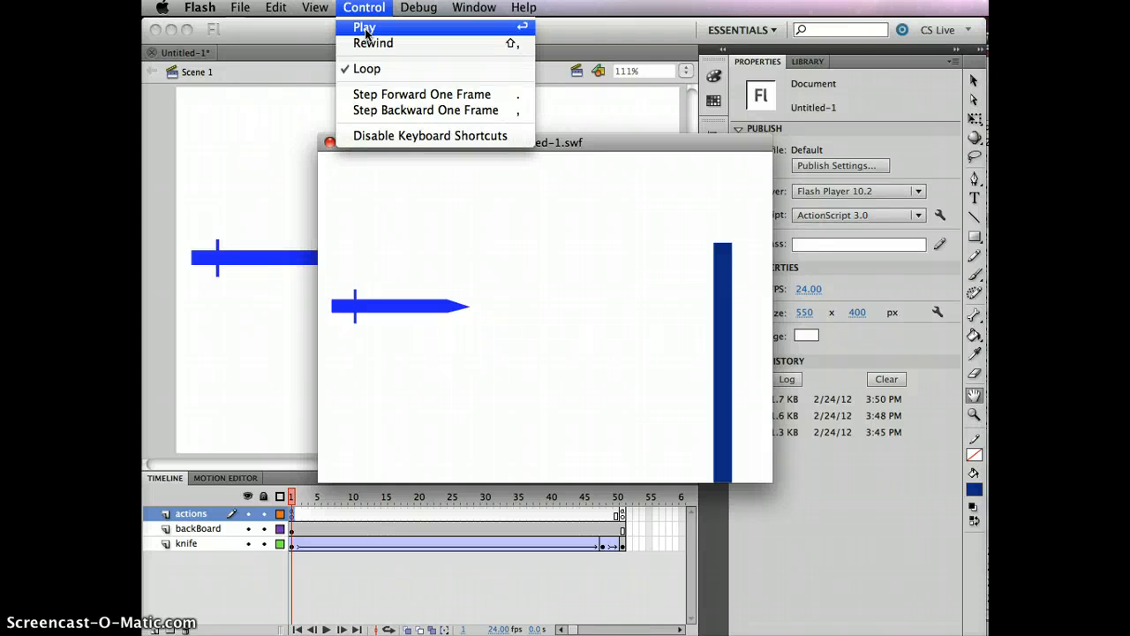
pyautogui.click(366, 30)
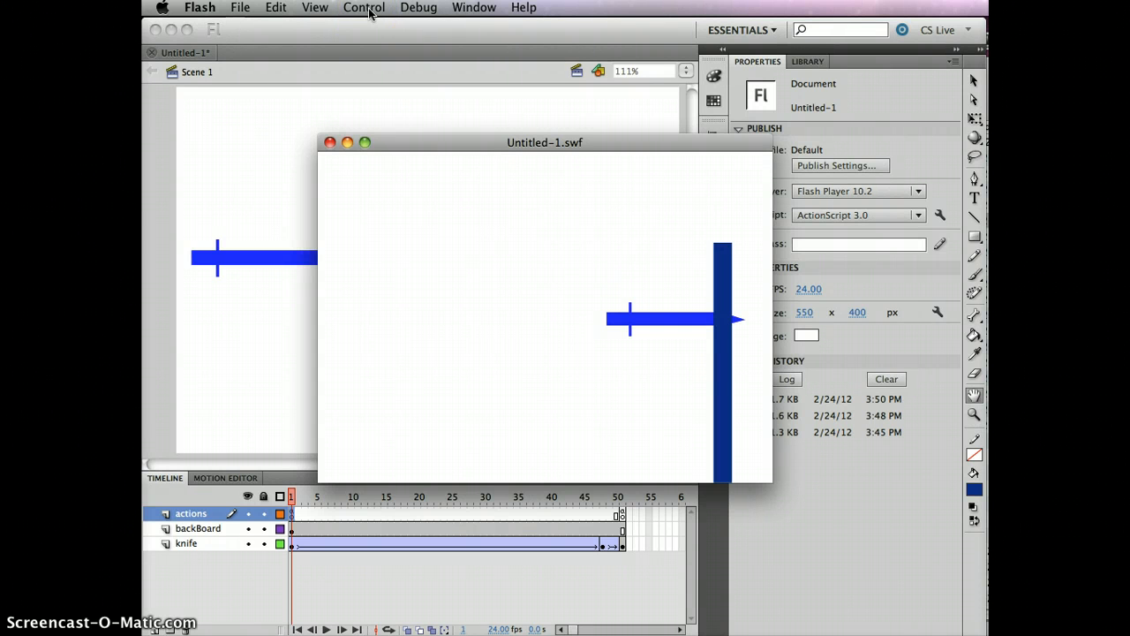
pyautogui.click(369, 9)
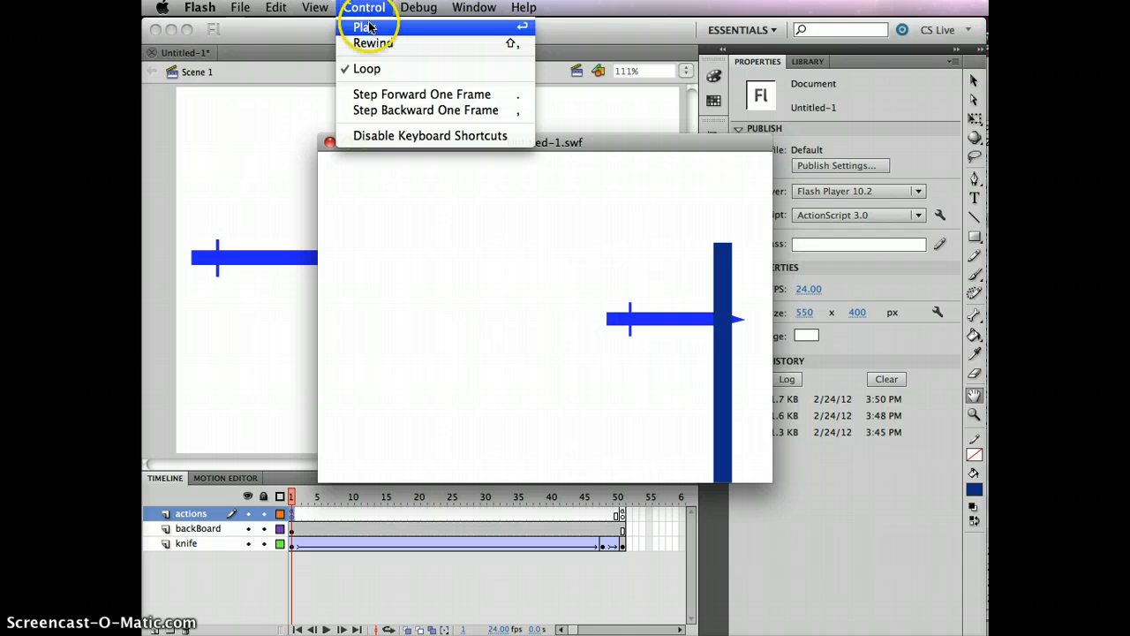
pyautogui.click(371, 27)
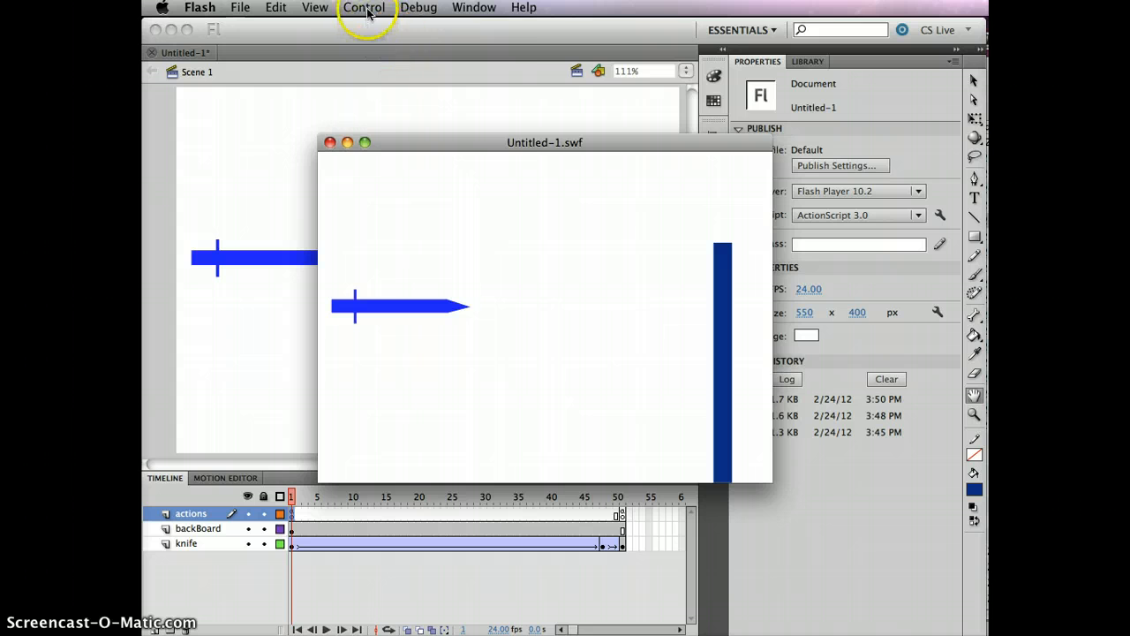
pyautogui.click(365, 11)
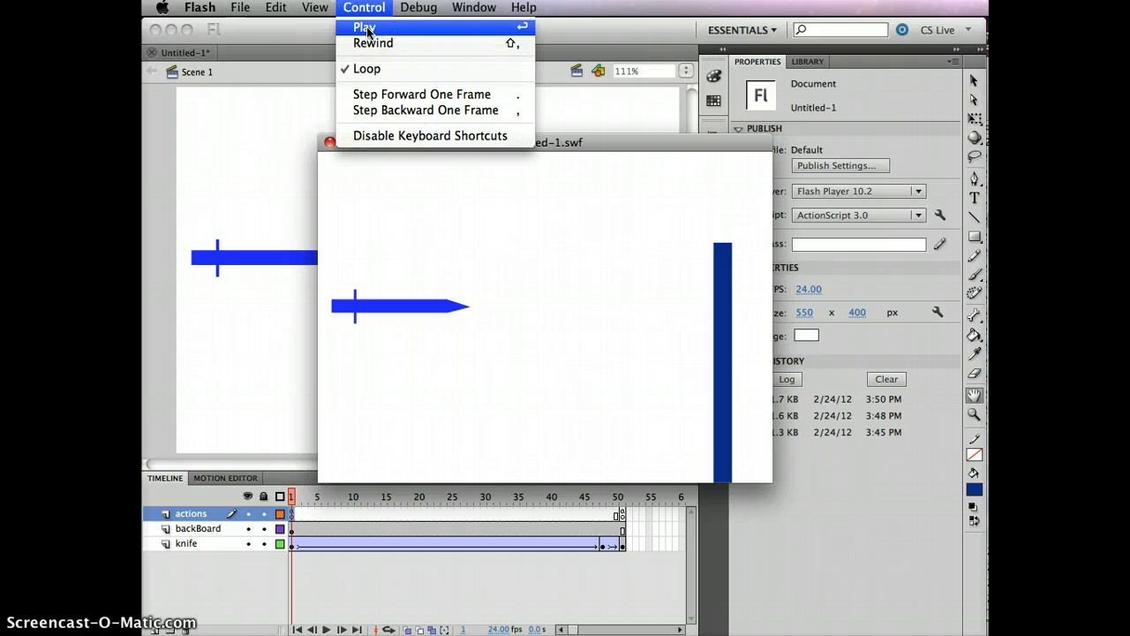
pyautogui.click(367, 29)
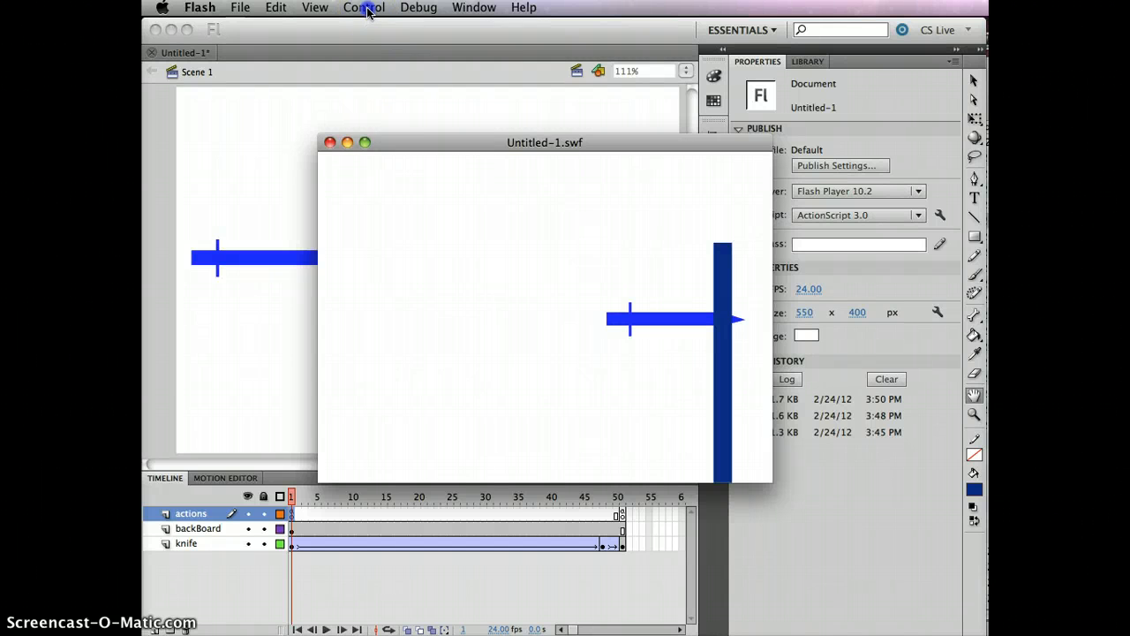
pyautogui.click(366, 8)
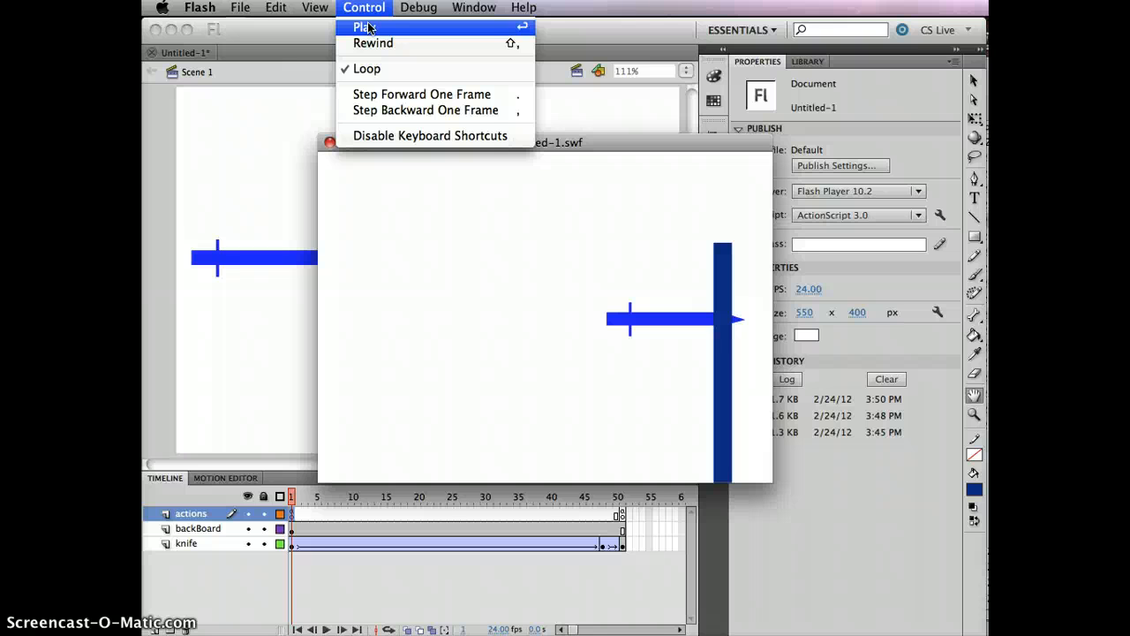
pyautogui.click(365, 28)
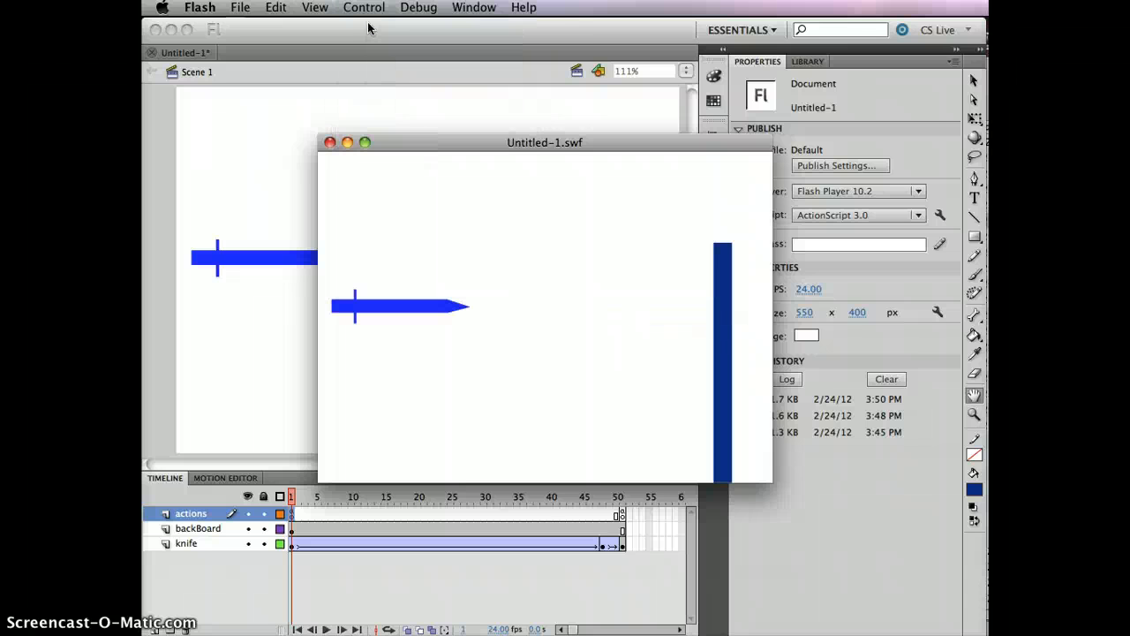